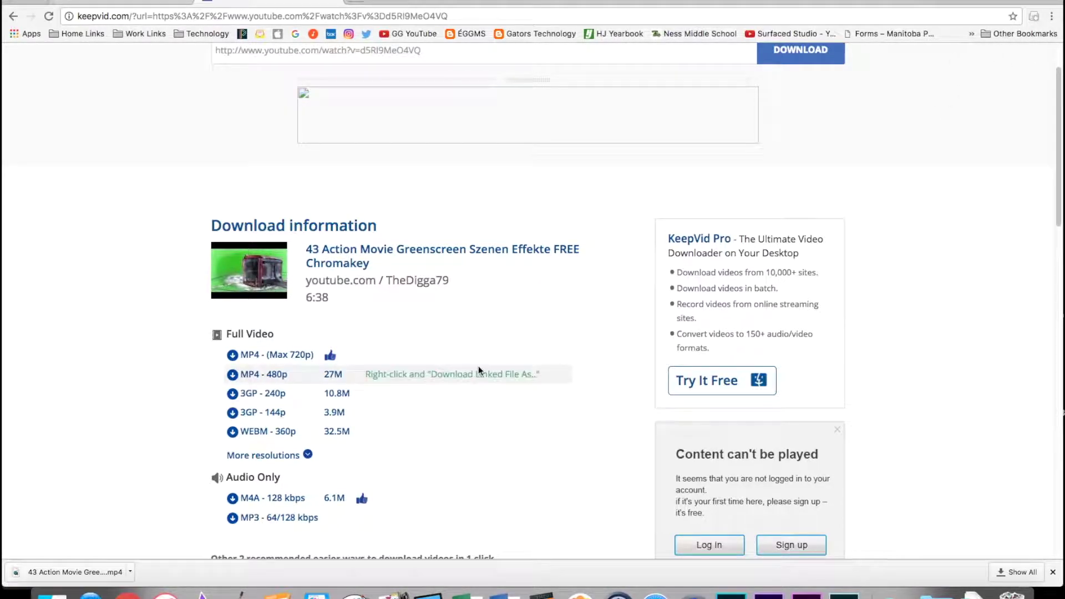
right_click(254, 360)
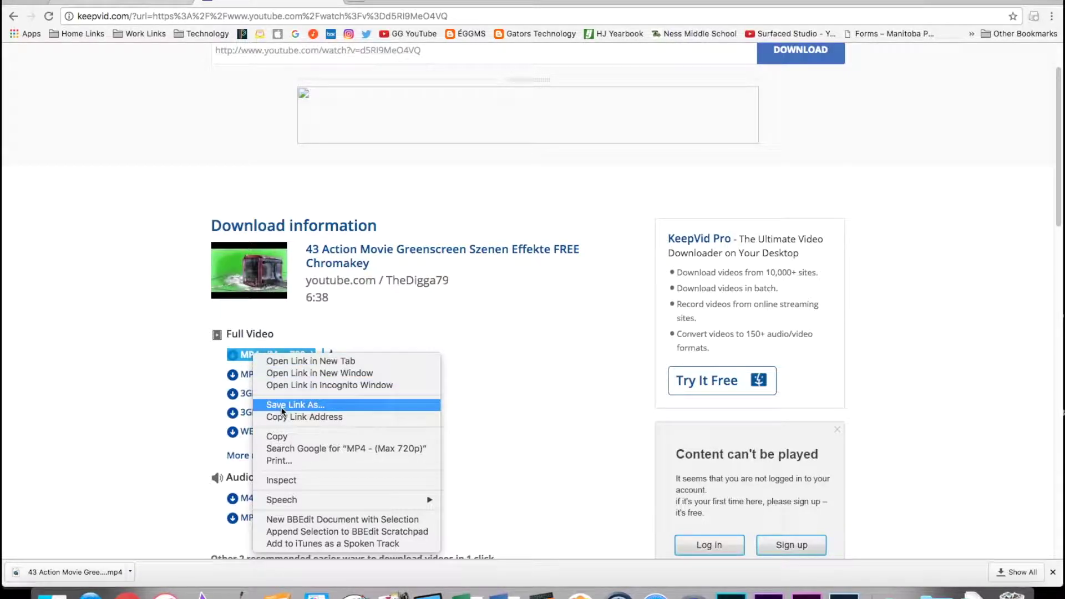
click(322, 409)
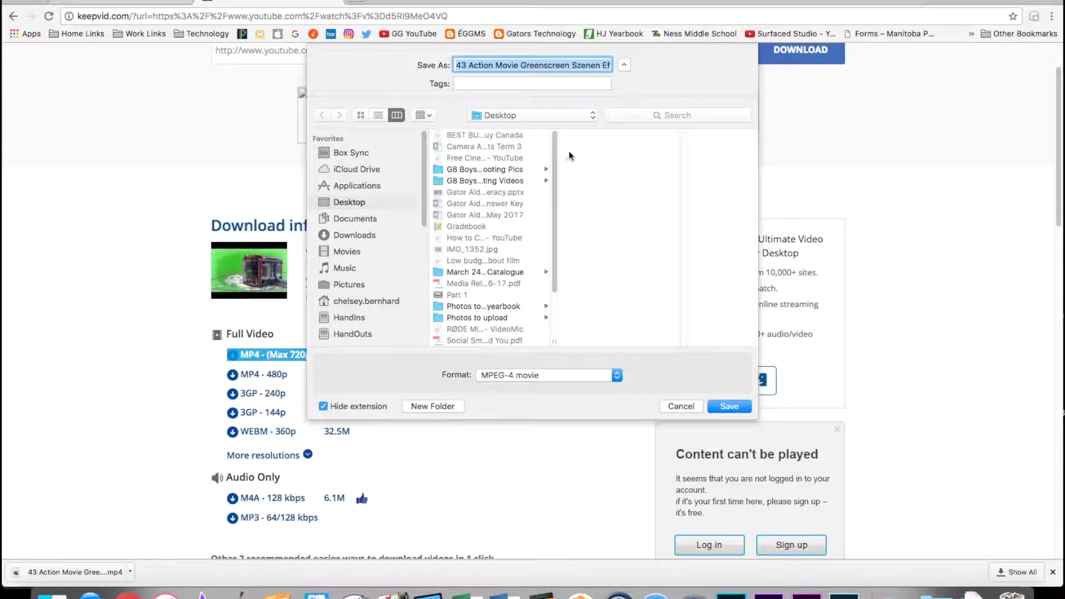
click(673, 405)
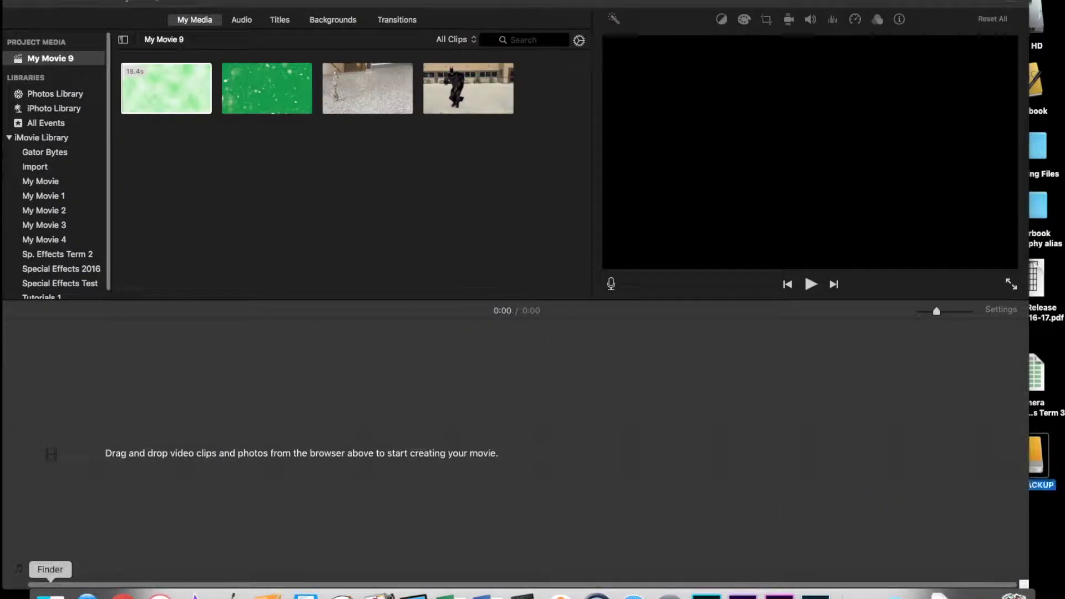
- Open the Downloads folder in Finder and import the 43 Action Movie Greenscreen video into the My Movie 9 media in iMovie
click(50, 595)
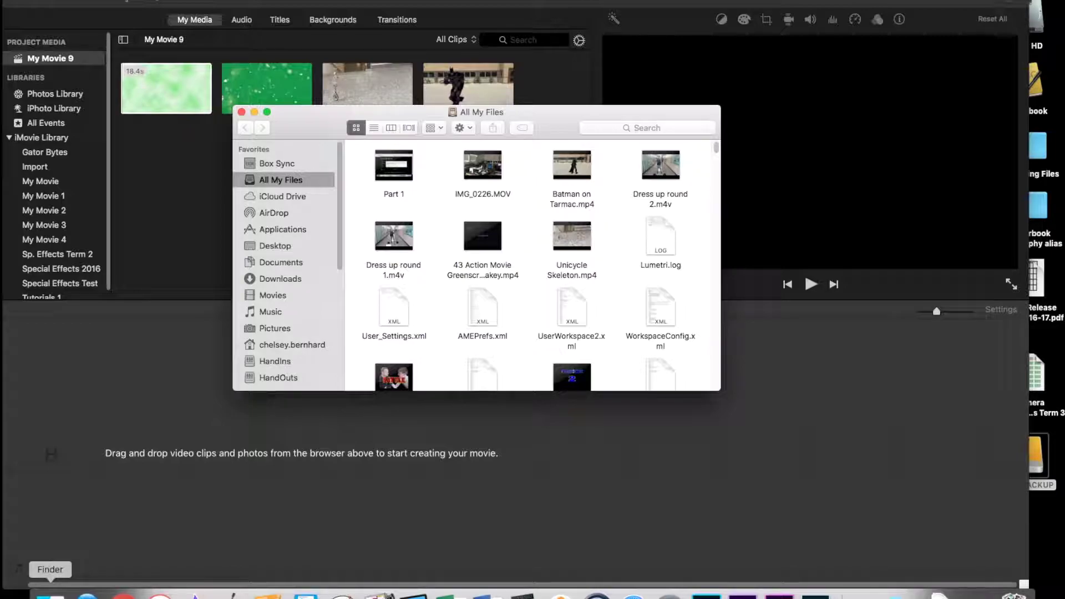
click(276, 277)
click(398, 164)
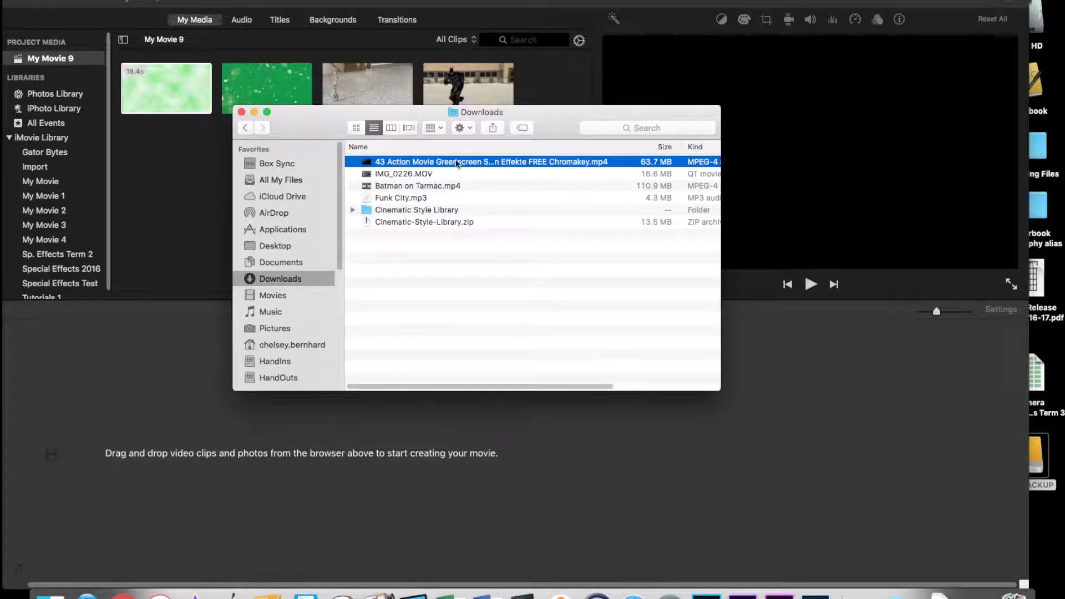
drag(298, 128, 697, 185)
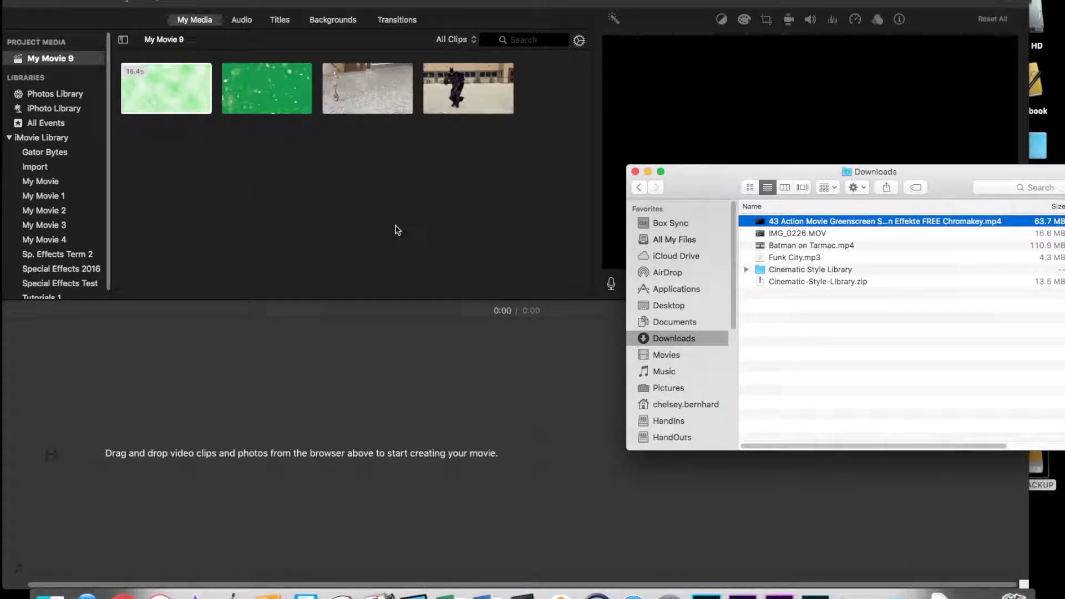
drag(772, 227, 197, 262)
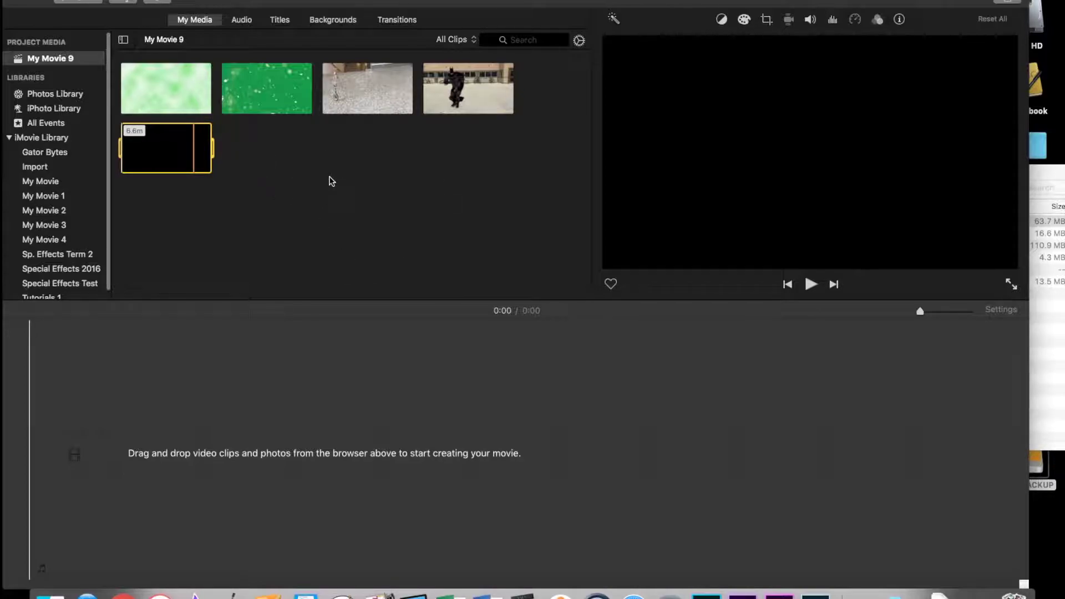
- Import IMG_0226.MOV from the Downloads folder into the My Movie 9 media
click(1041, 179)
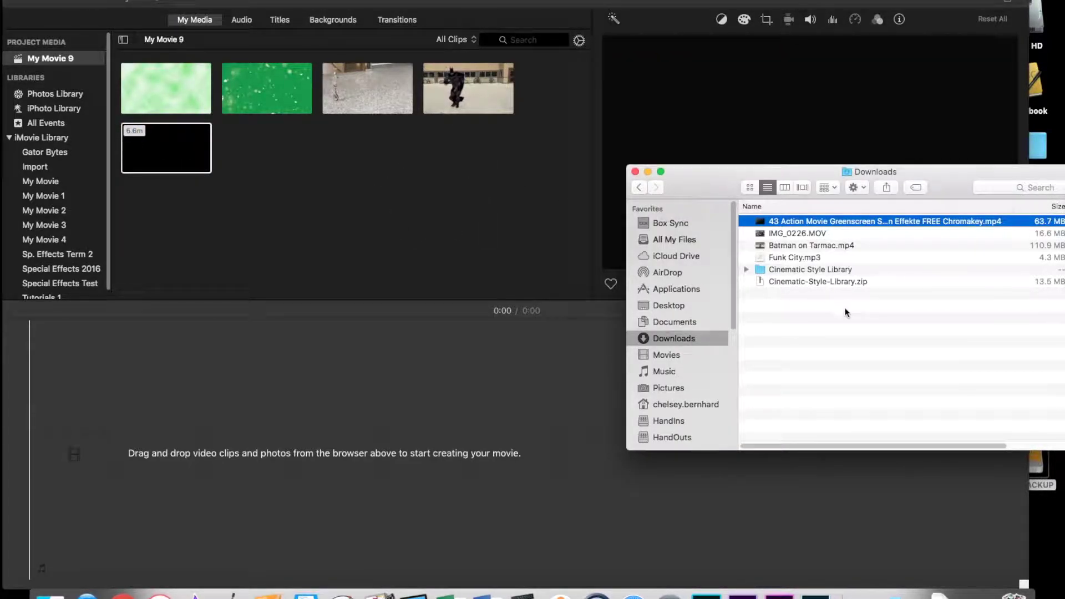
click(783, 236)
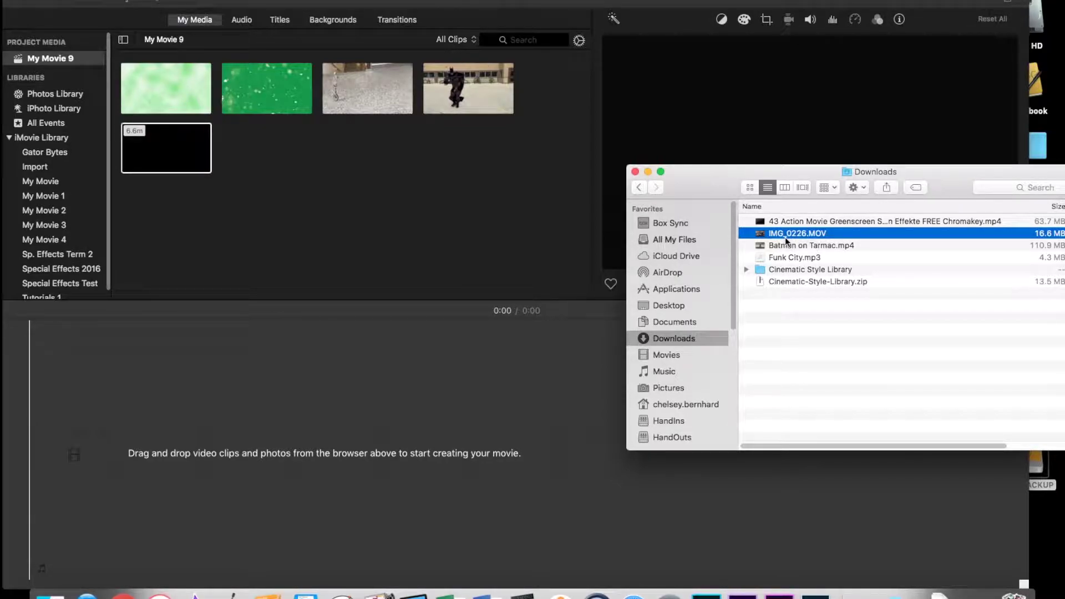
drag(772, 232, 306, 189)
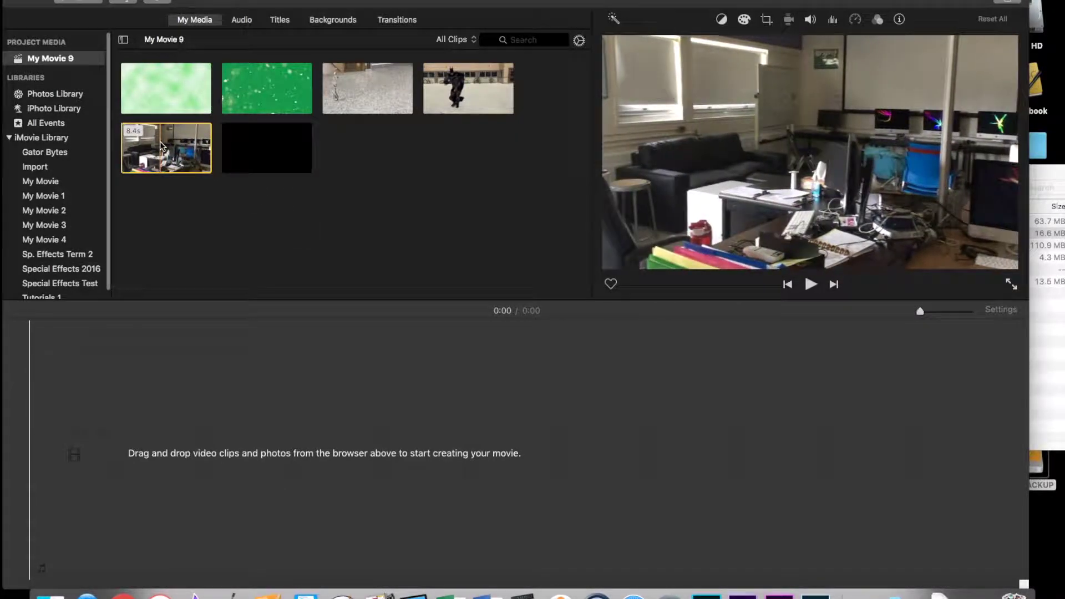
- Place the IMG_0226 office clip in the timeline as the background and overlay the 43 Action Movie Greenscreen clip above it
drag(161, 236, 142, 425)
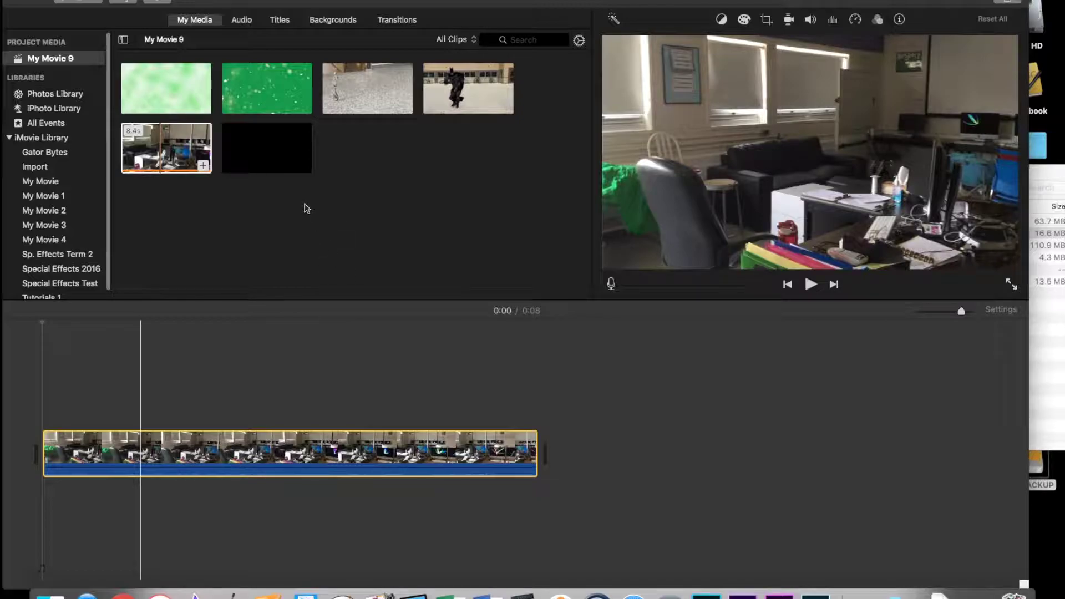
click(269, 148)
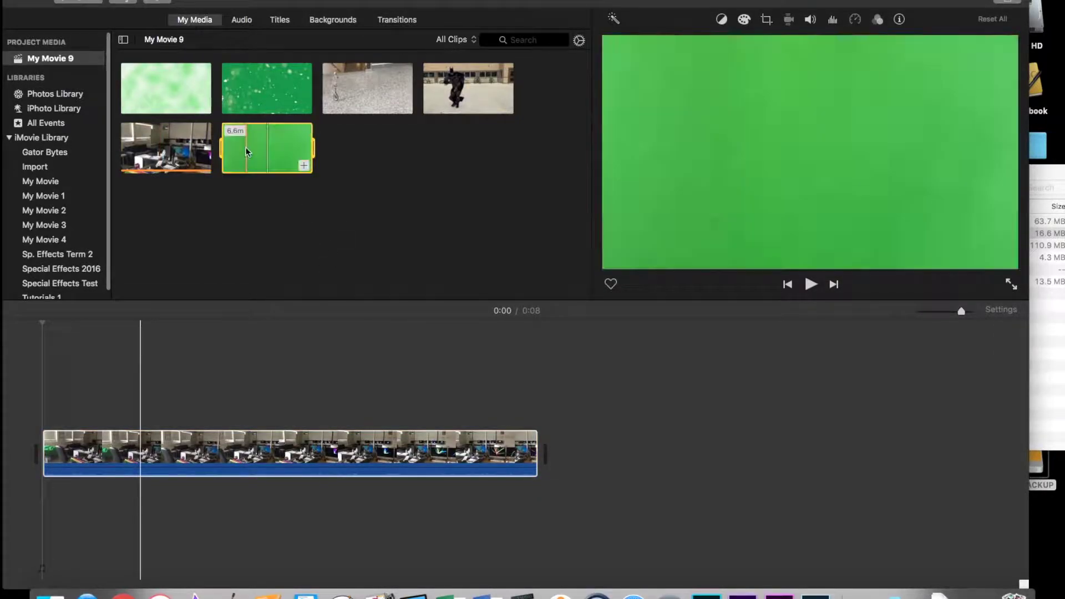
click(254, 138)
drag(254, 138, 167, 369)
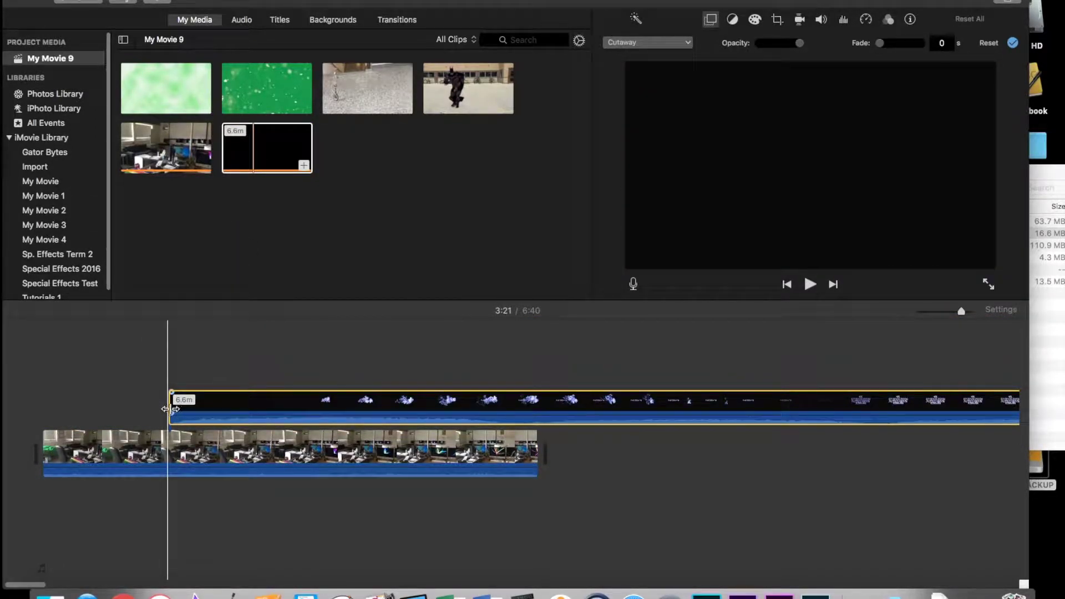
- Trim the green-screen overlay clip at both ends down to the scene with the two dinosaurs
drag(165, 405, 894, 409)
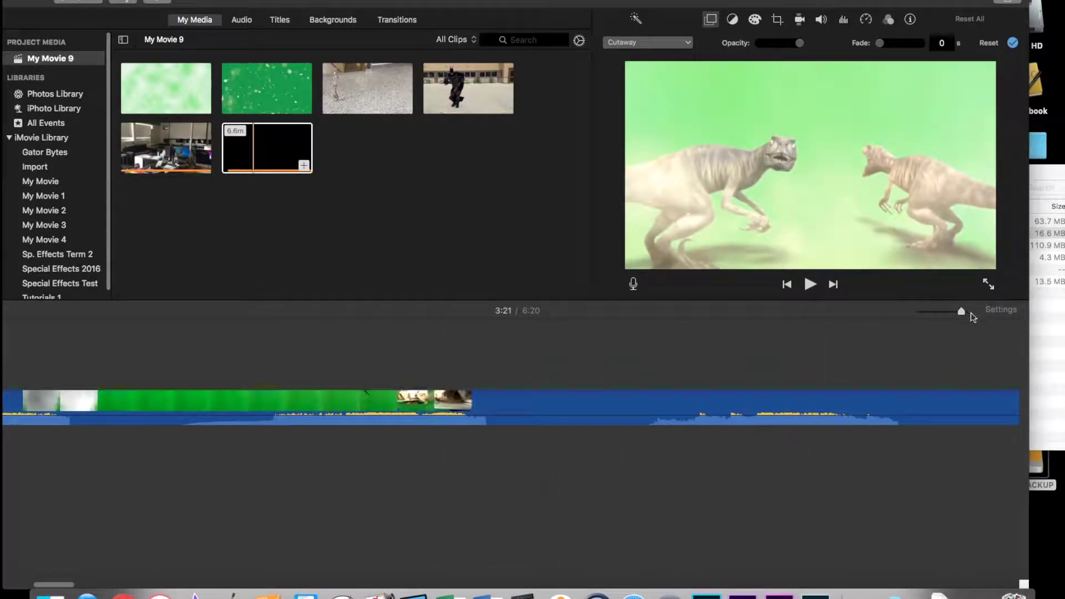
drag(964, 312, 929, 317)
drag(76, 403, 158, 403)
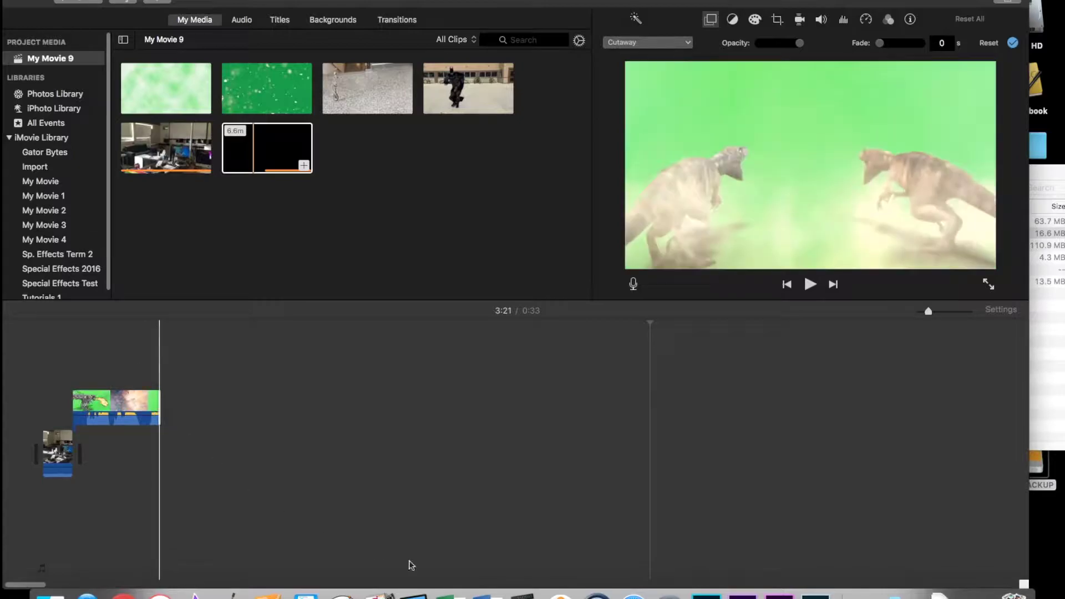
drag(928, 311, 953, 314)
drag(47, 589, 11, 588)
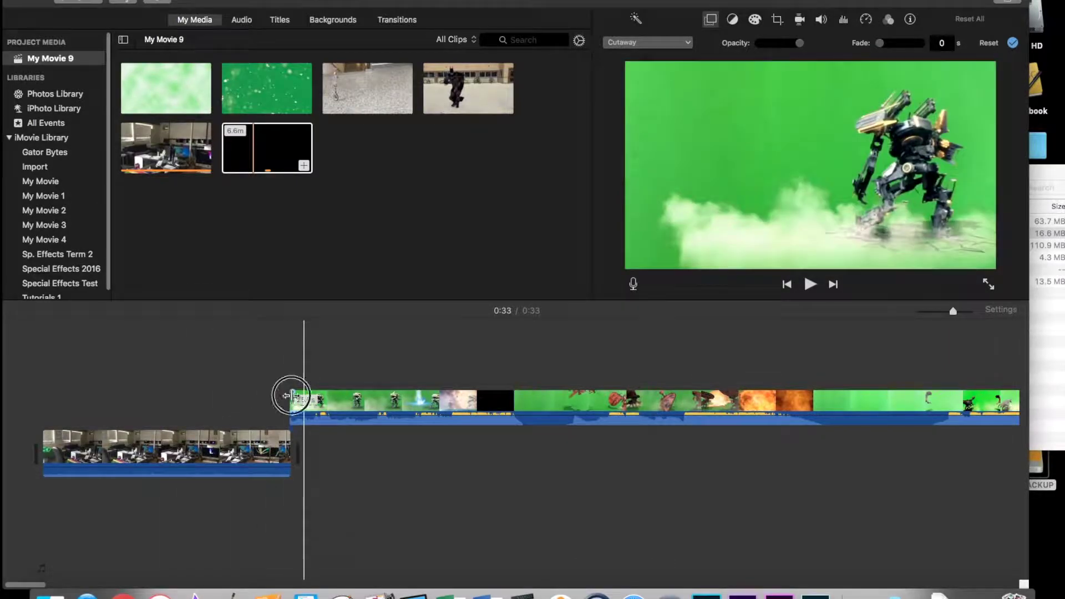
drag(284, 399, 487, 400)
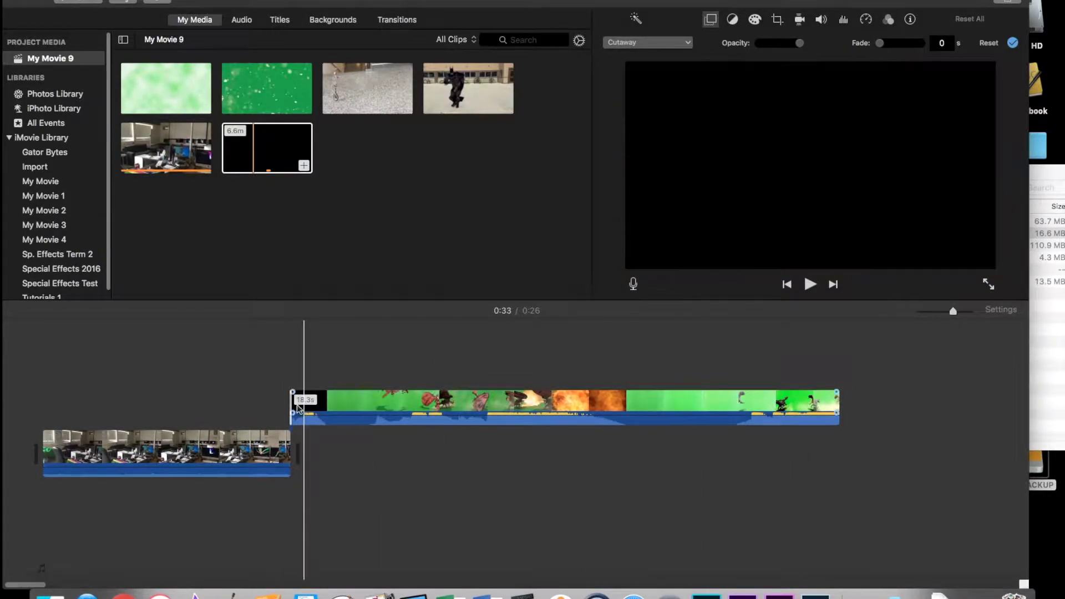
drag(287, 405, 493, 400)
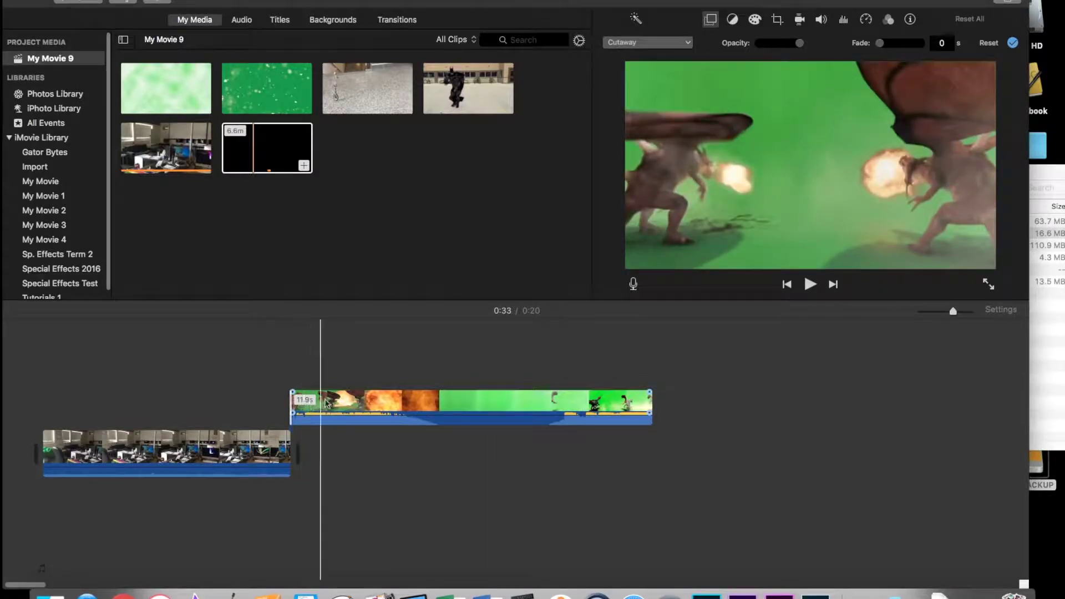
drag(288, 409, 441, 401)
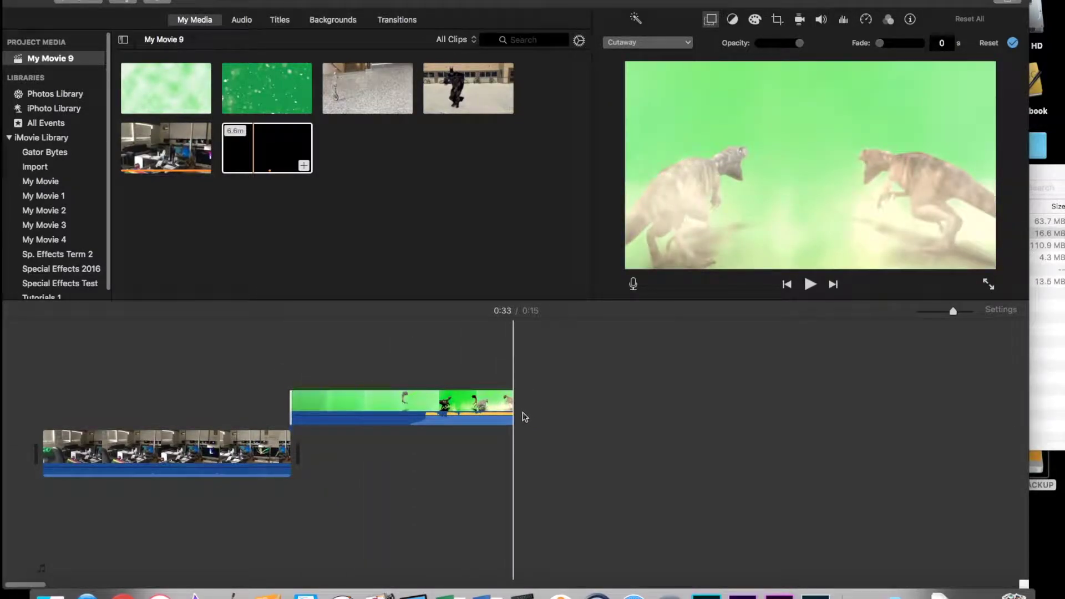
drag(512, 405, 650, 398)
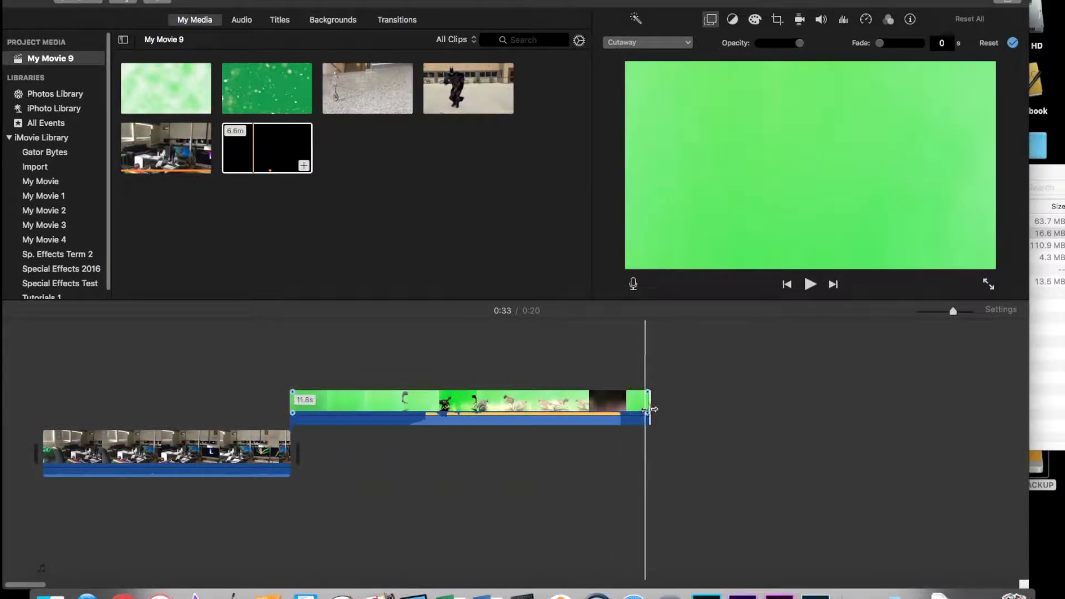
drag(634, 406, 623, 404)
- Move the dinosaur overlay above the office clip, trimming its empty beginning and ending it together with the background
drag(355, 404, 109, 404)
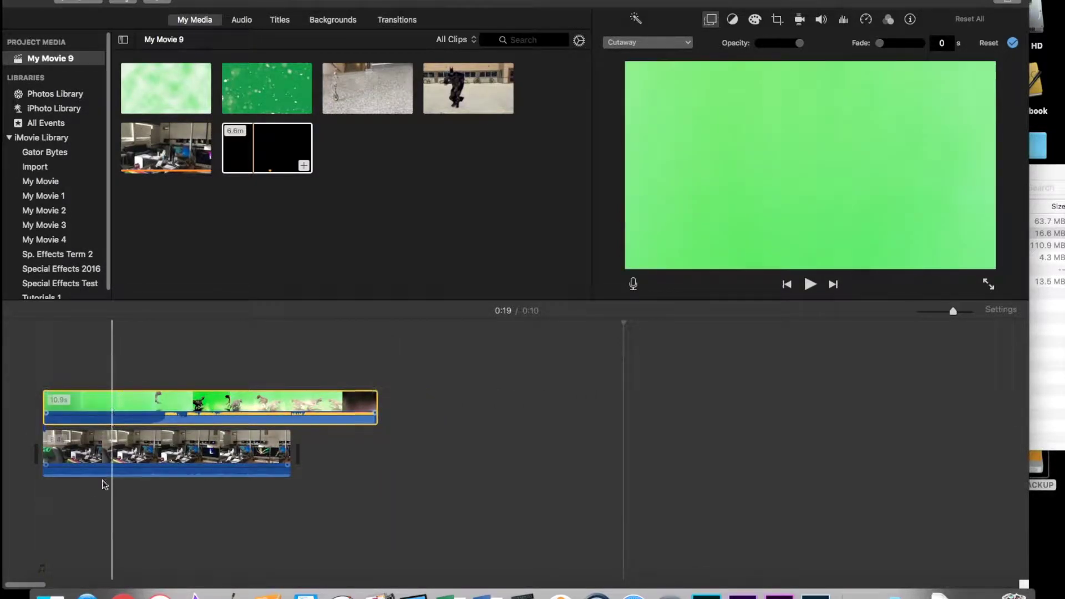
drag(40, 399, 135, 398)
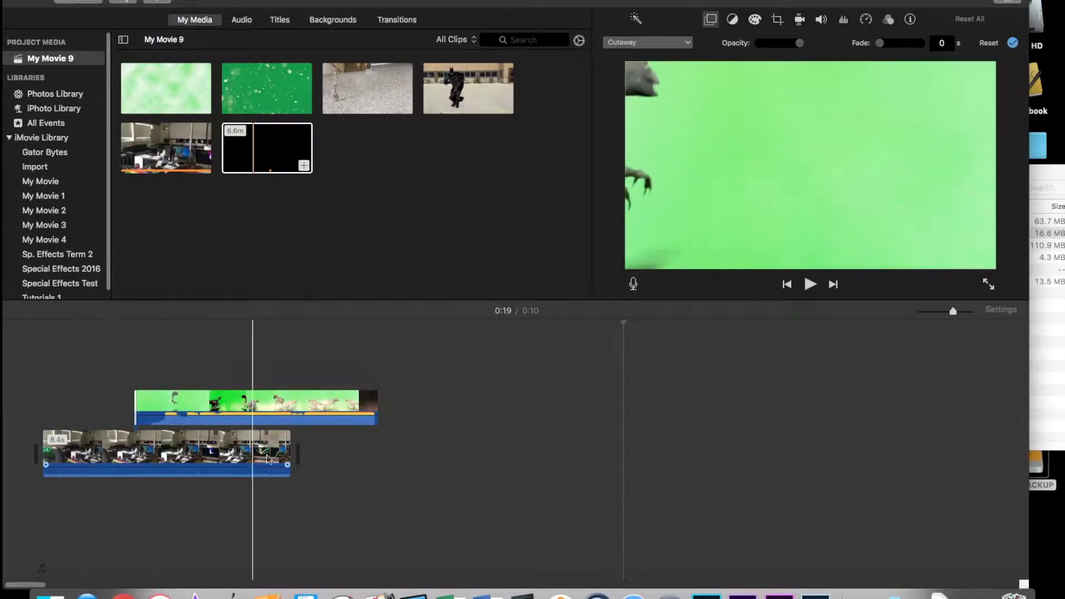
drag(230, 400, 155, 404)
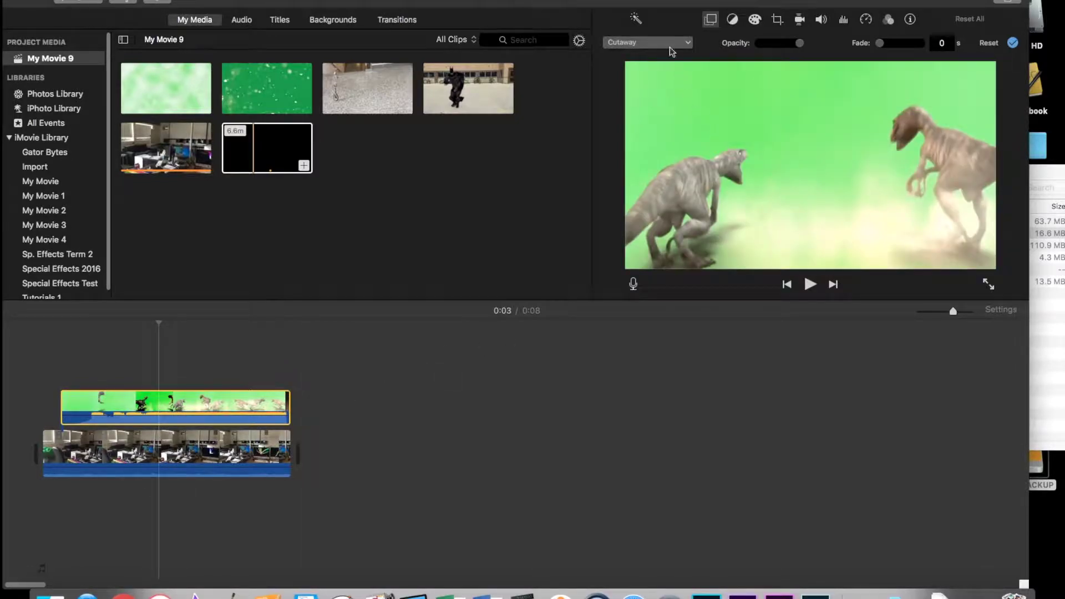
- Apply the Green/Blue Screen overlay effect to the dinosaur clip and play the movie from the start to check it
click(630, 42)
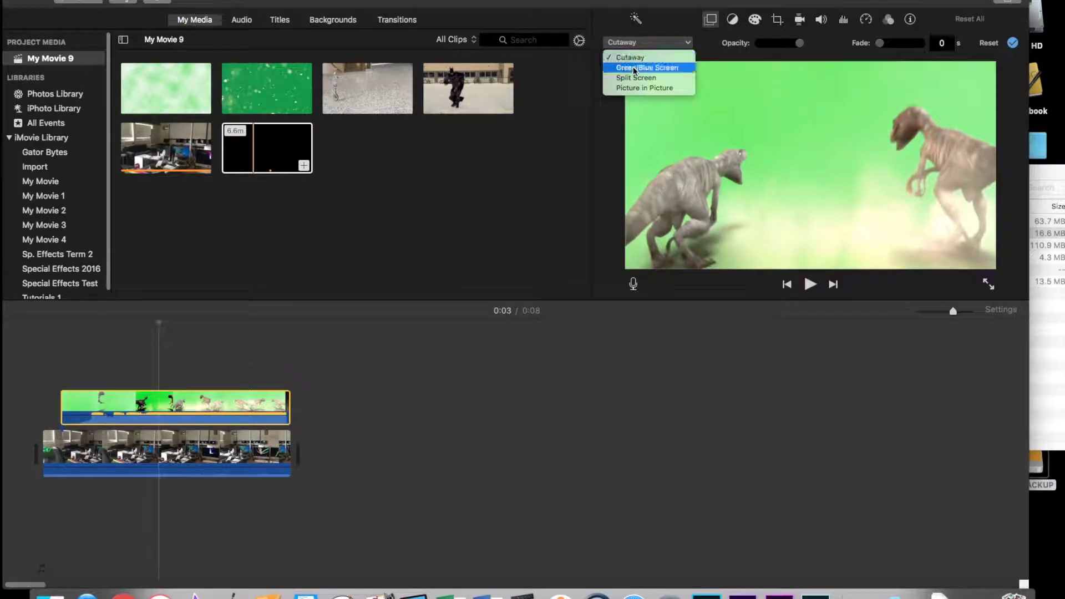
click(634, 68)
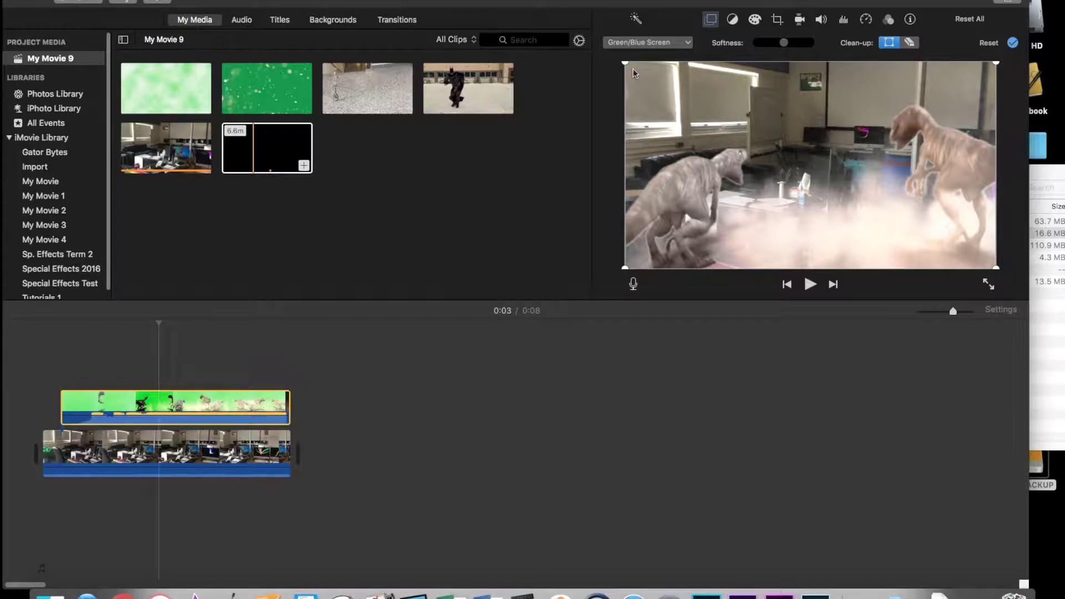
click(44, 348)
click(810, 284)
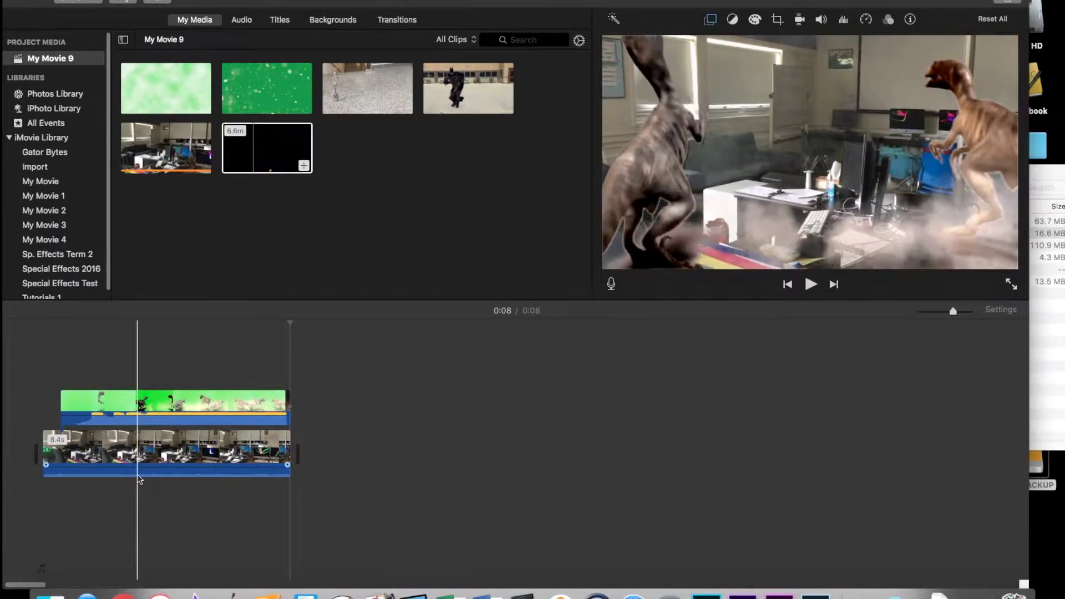
- Detach the audio from the IMG_0226 background clip and delete the separated audio track
click(156, 452)
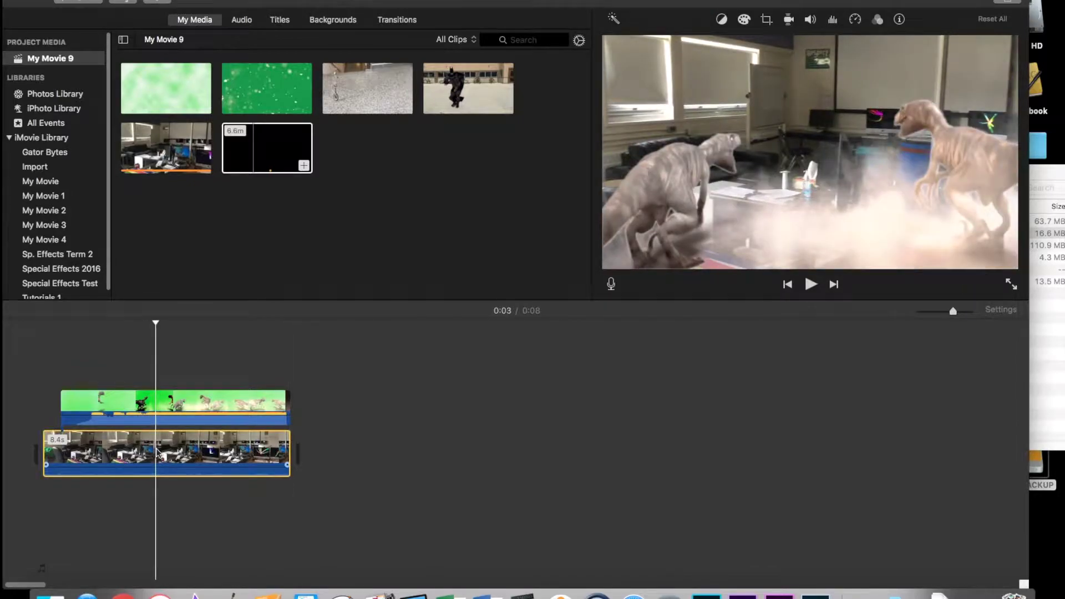
right_click(189, 454)
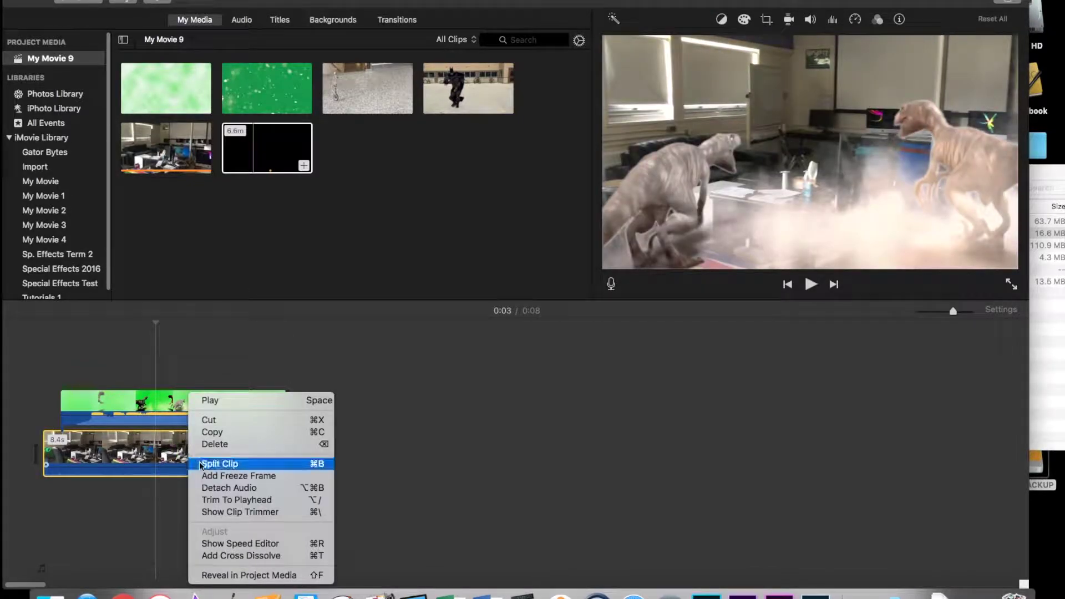
click(256, 493)
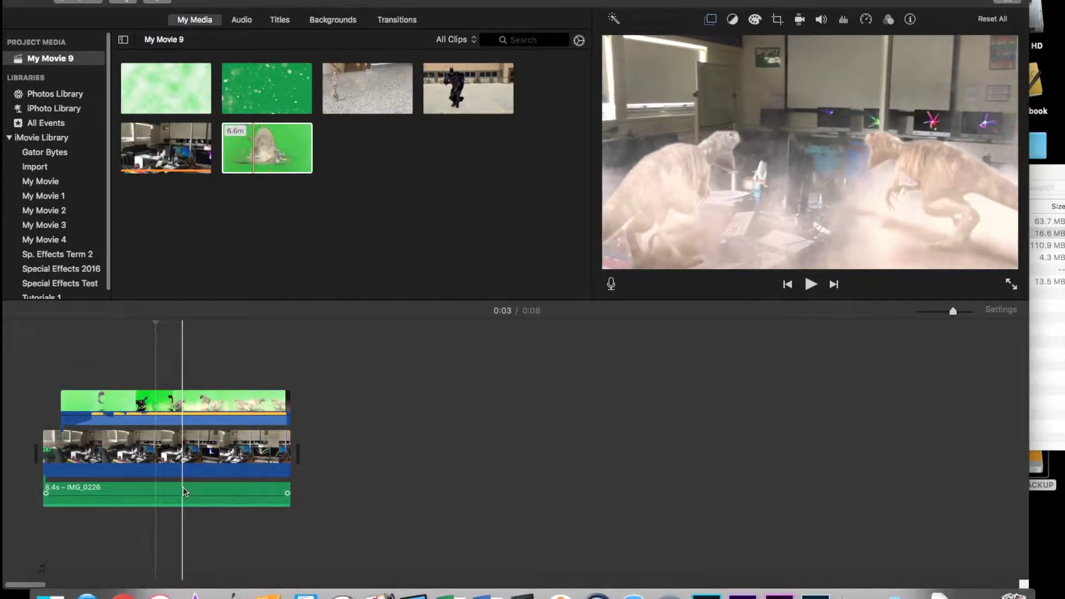
key(Delete)
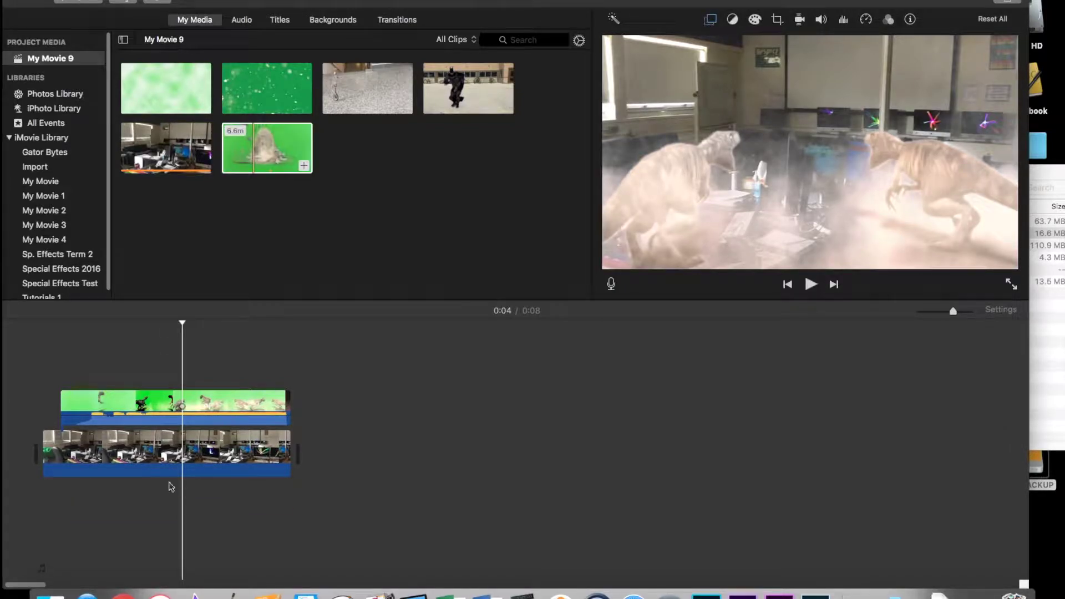
- Delete the dinosaur overlay clip from the timeline, leaving only the office background clip
click(128, 423)
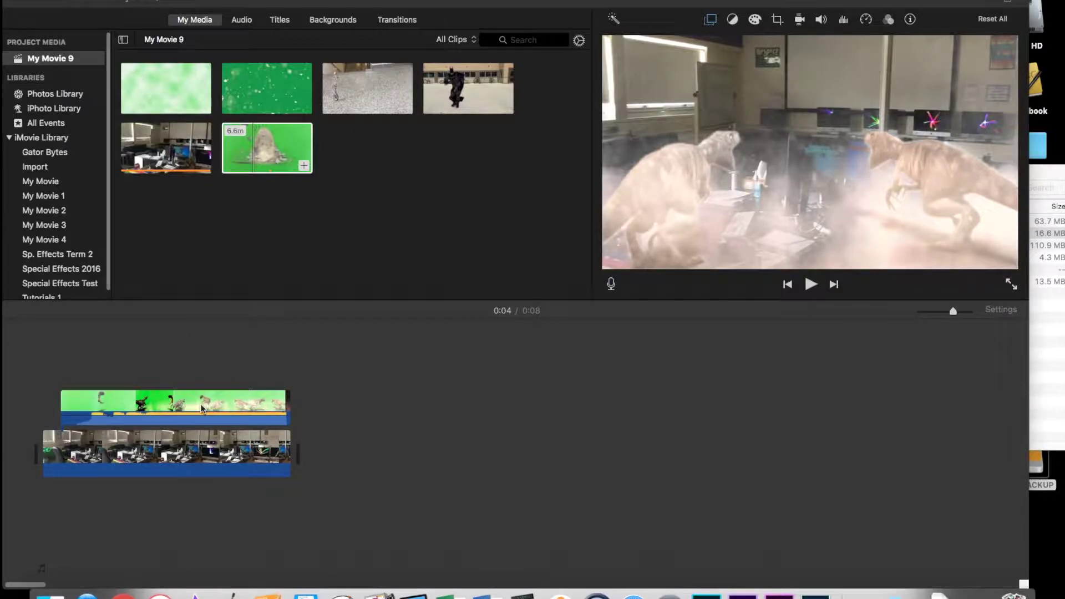
click(131, 410)
key(Delete)
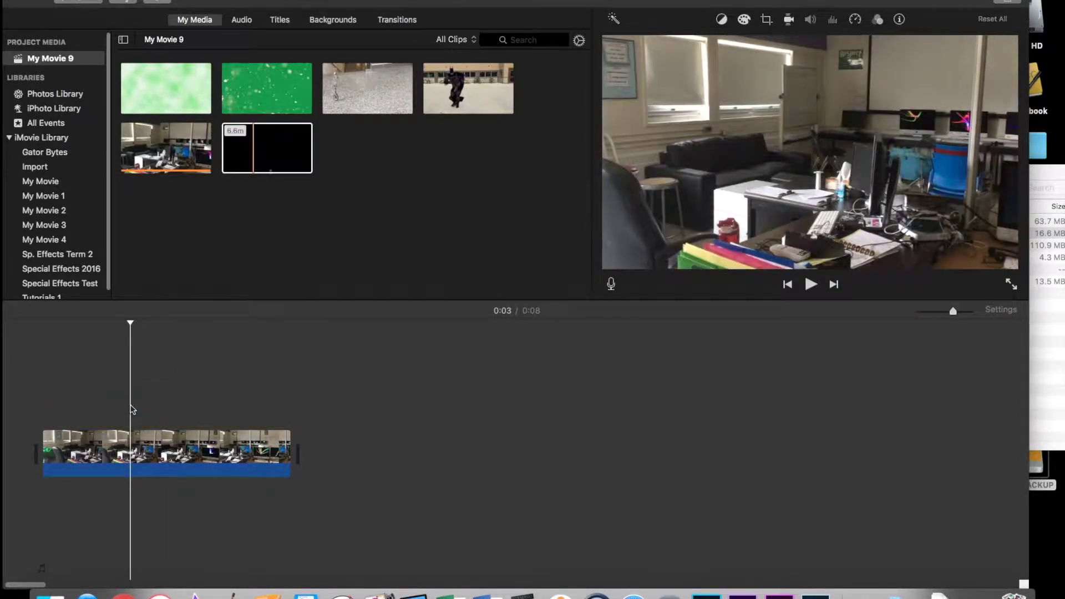
- Overlay the 18.4 s green fog clip on the office clip, align it with the movie's start and select it
drag(202, 75, 87, 378)
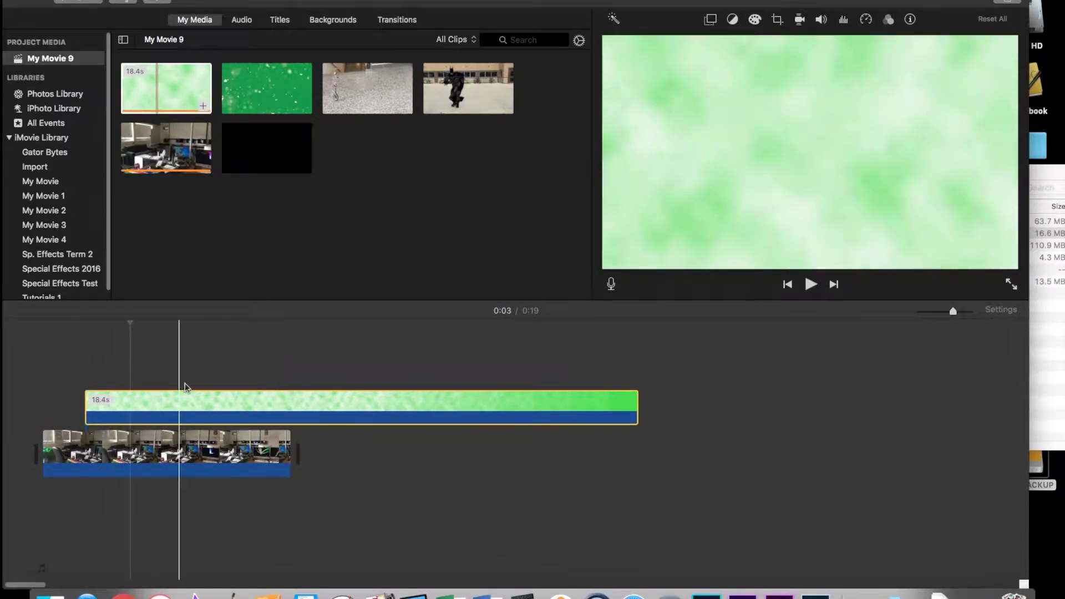
drag(191, 397, 128, 398)
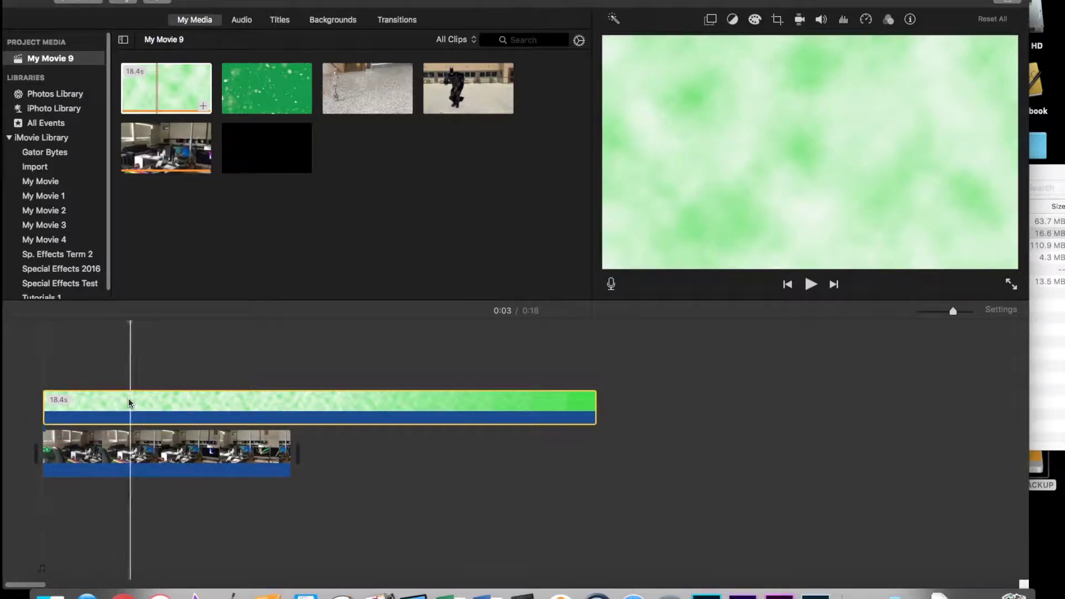
click(169, 399)
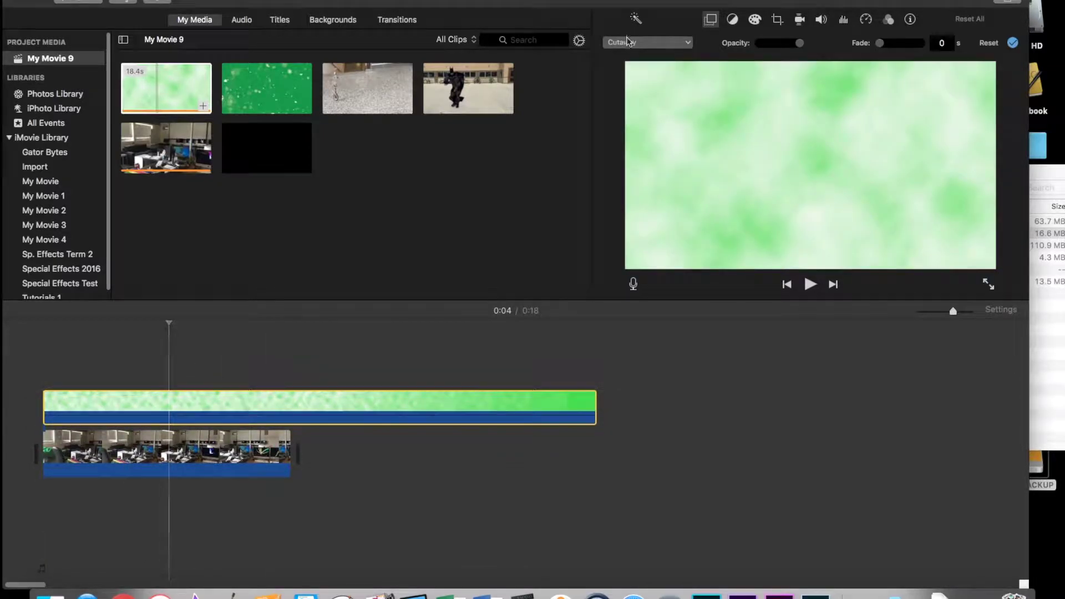
- Apply the Green/Blue Screen overlay effect to the fog clip and play the movie from its start
click(627, 42)
click(639, 66)
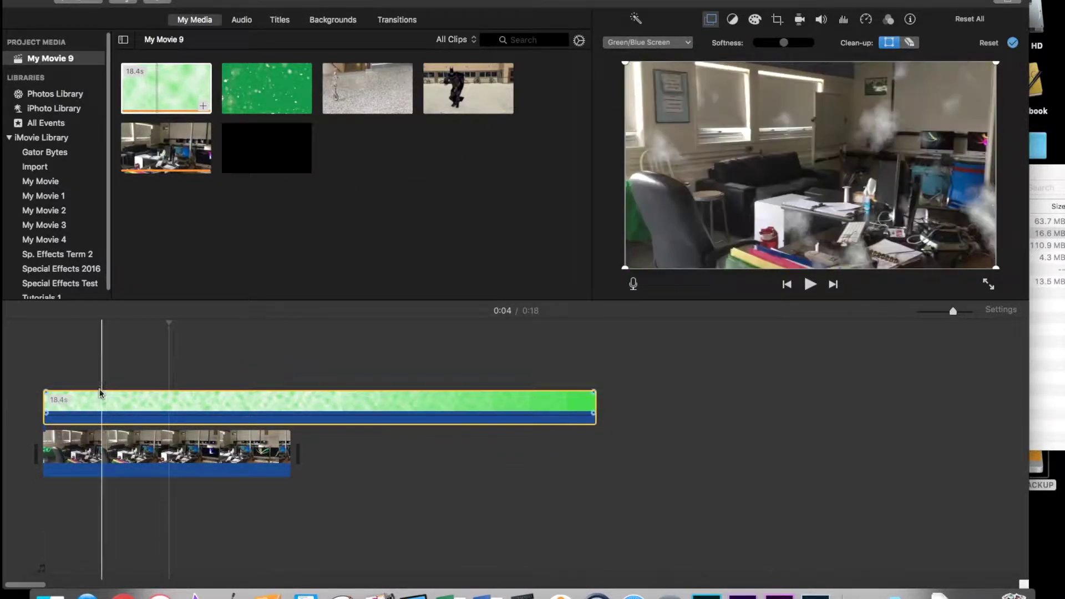
click(43, 373)
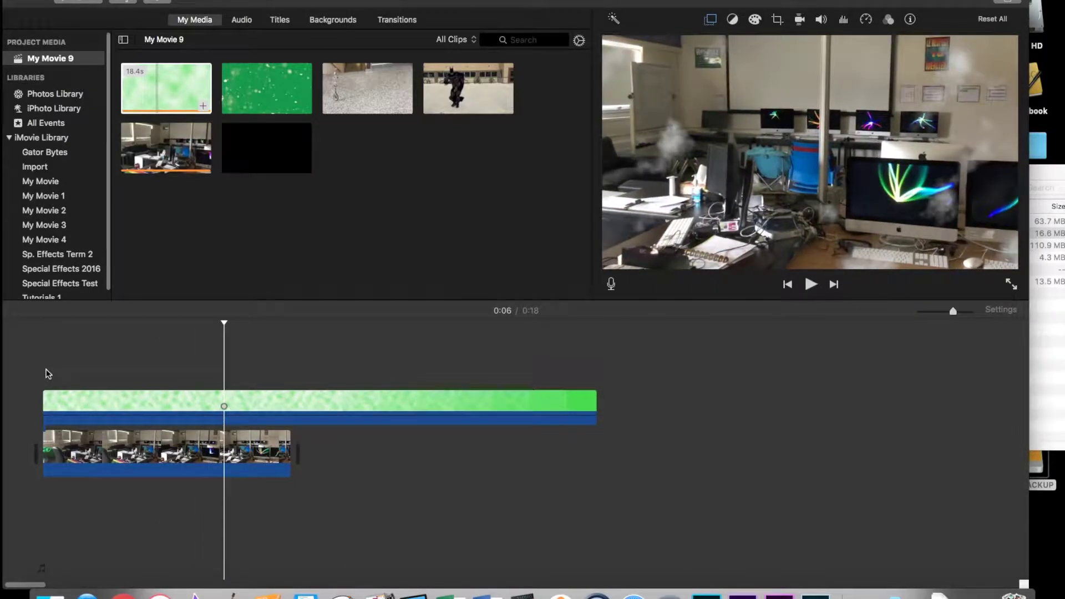
- Delete the fog overlay clip from the timeline
click(266, 399)
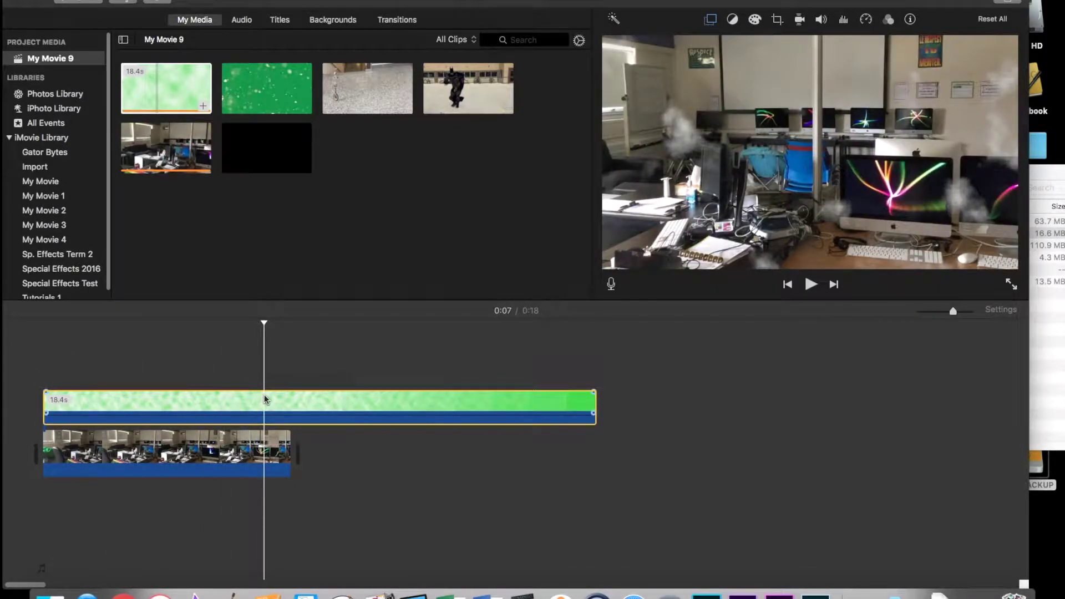
key(Delete)
- Overlay the green snow clip on the office clip from the movie's start using Green/Blue Screen and play it back
drag(283, 106, 44, 405)
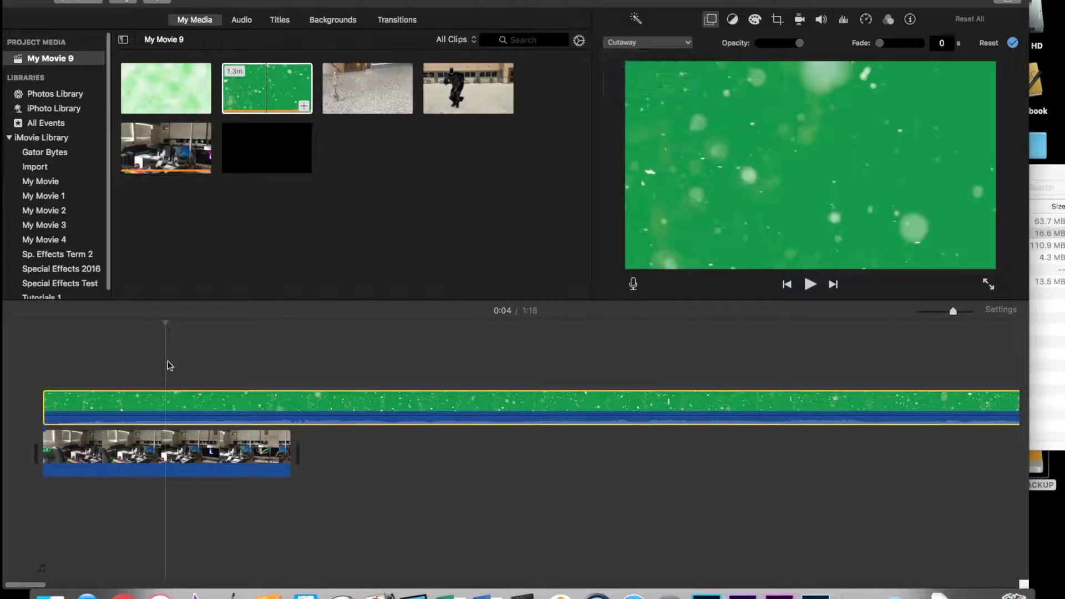
click(61, 362)
key(space)
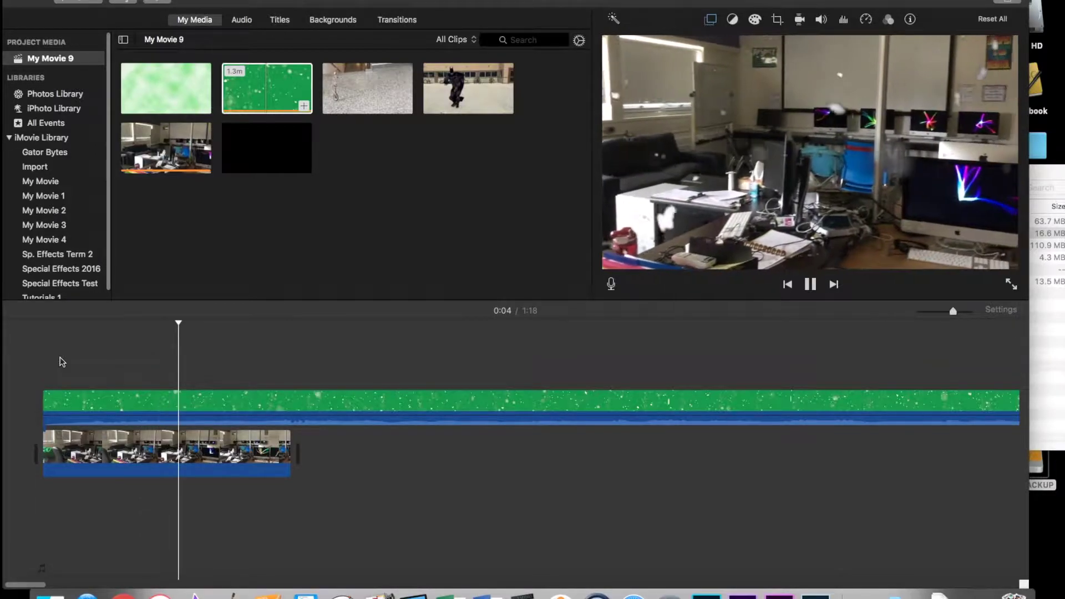
key(space)
- Delete the snow overlay clip from the timeline
click(328, 408)
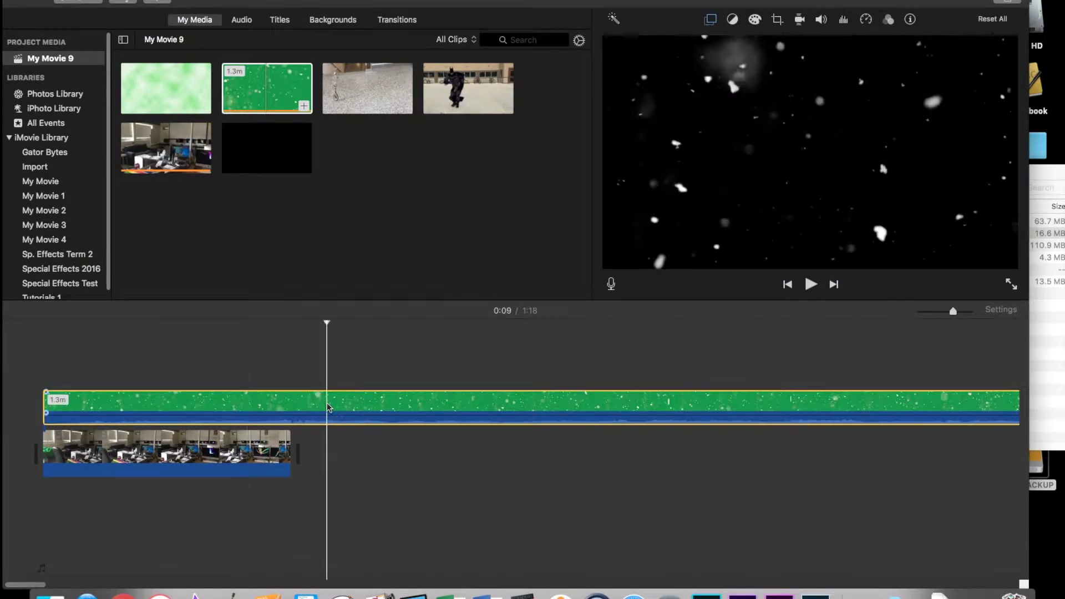
key(Delete)
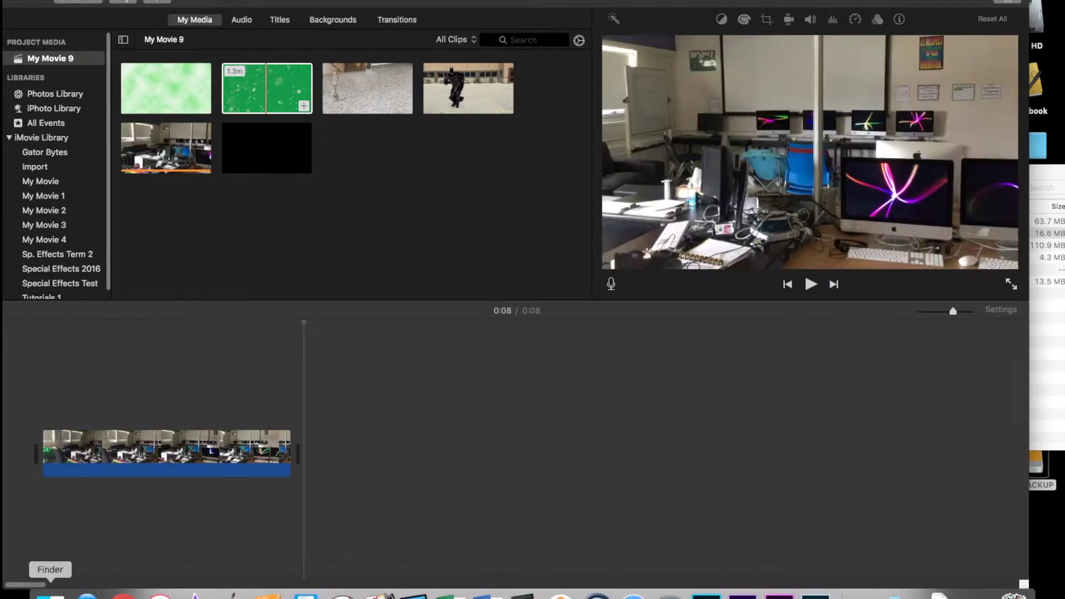
- Switch to Finder and show LAB - BACKUP's Special Effects Videos For Project Use folder as Cover Flow in an enlarged window
click(50, 595)
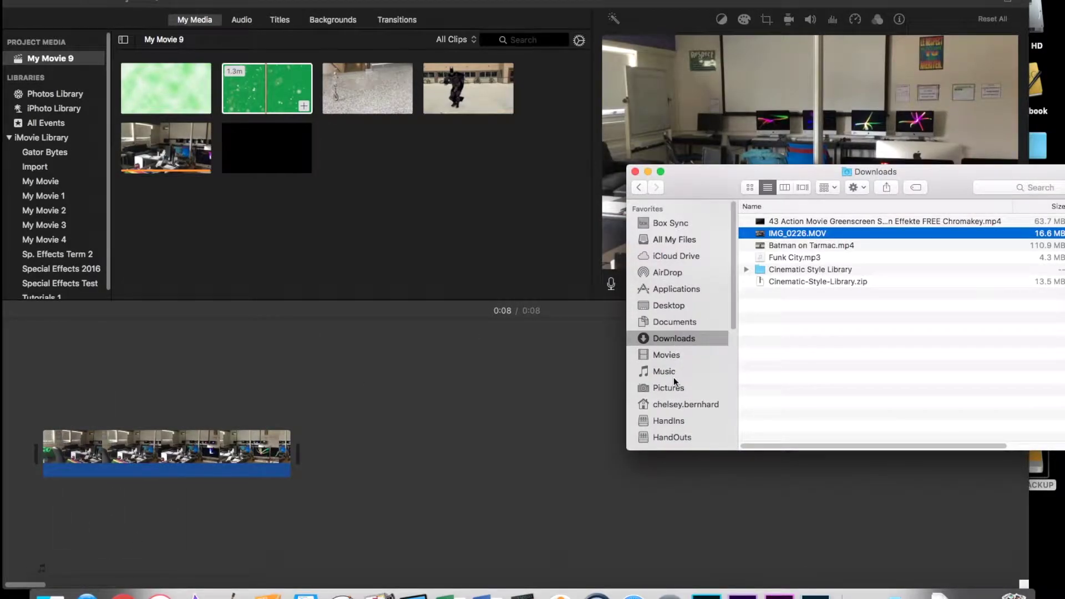
scroll(684, 346, down, 5)
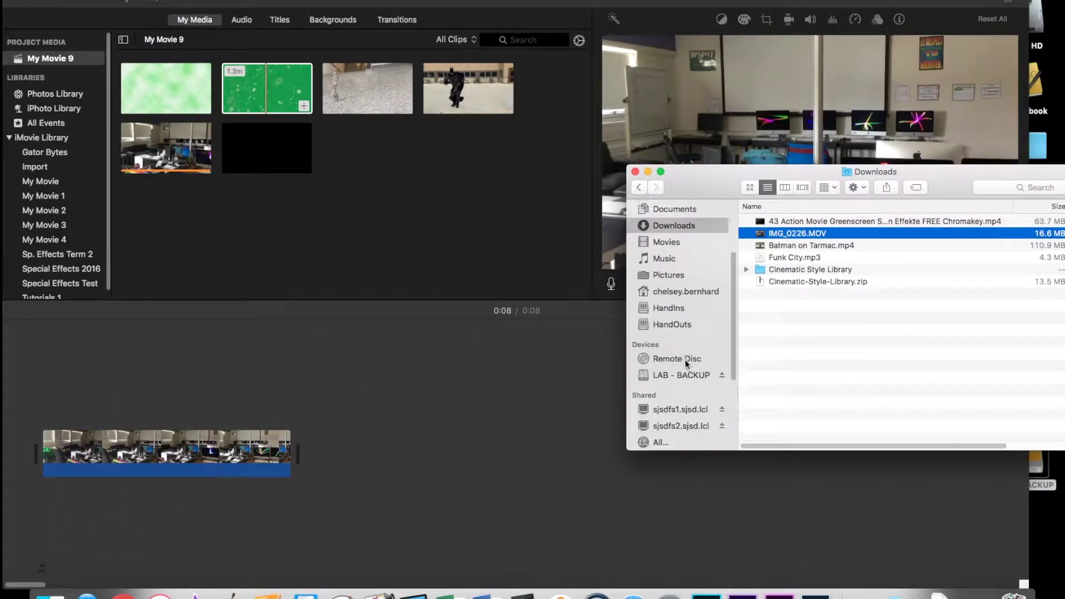
click(680, 374)
drag(694, 181, 322, 102)
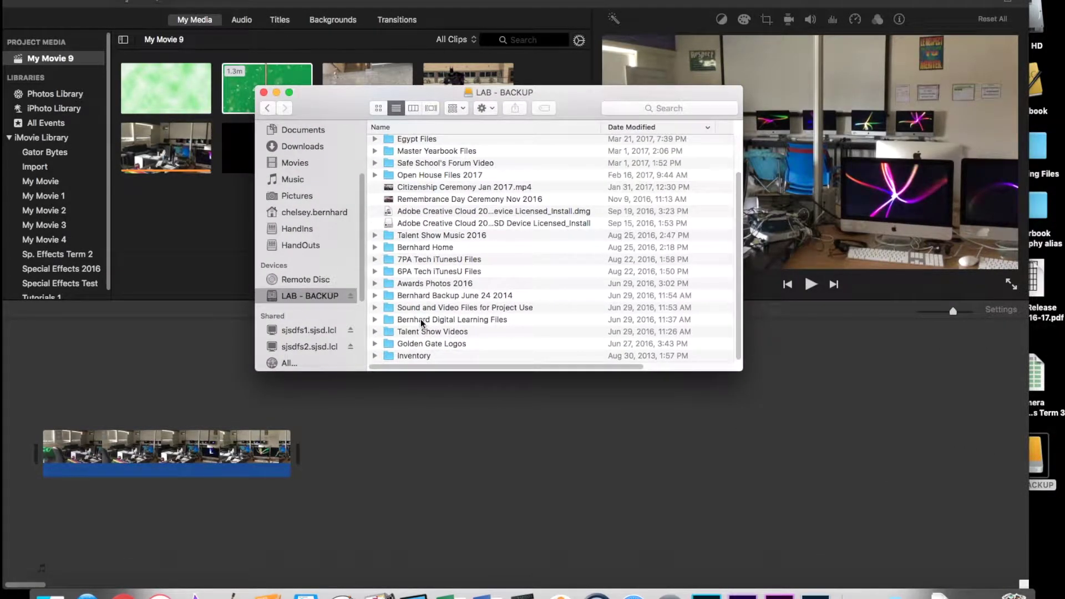
double_click(429, 308)
double_click(393, 157)
click(431, 108)
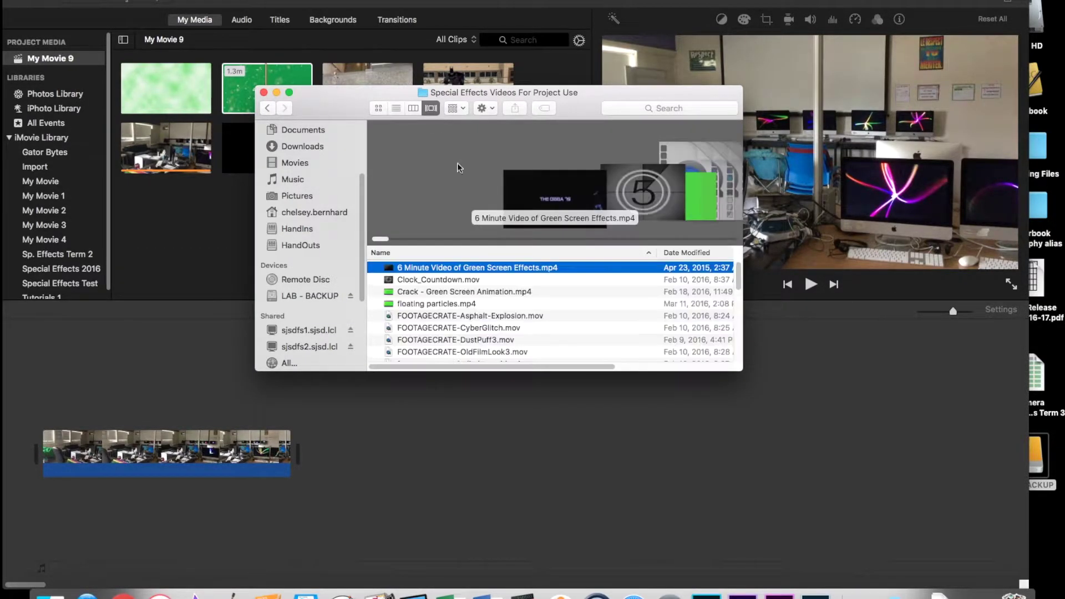
drag(718, 373, 982, 563)
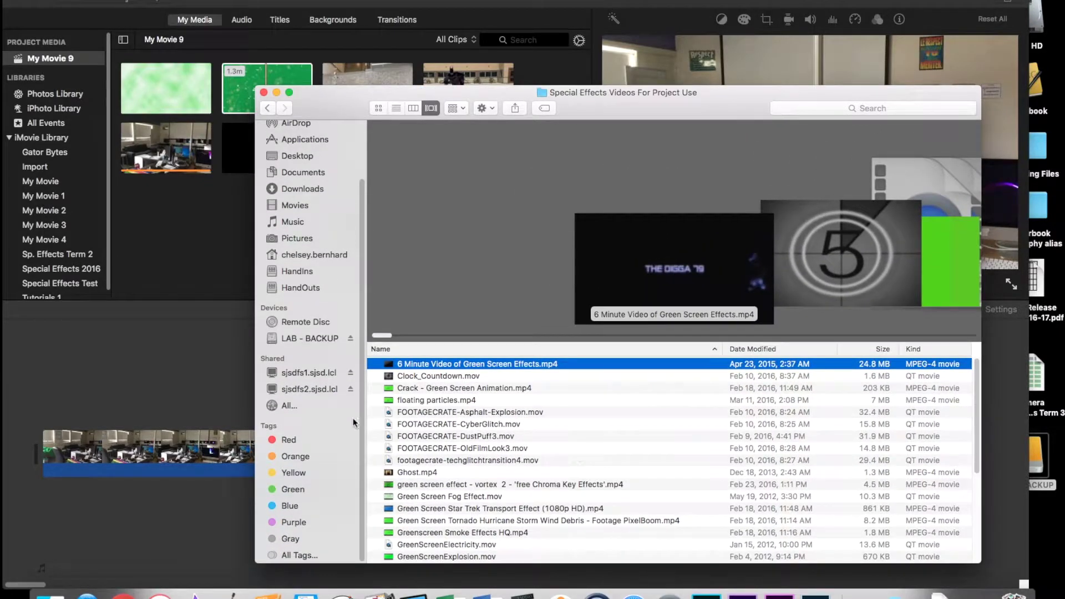
- Preview the effect videos from Clock_Countdown.mov through Ghost.mp4 one by one
click(430, 376)
drag(348, 112, 250, 47)
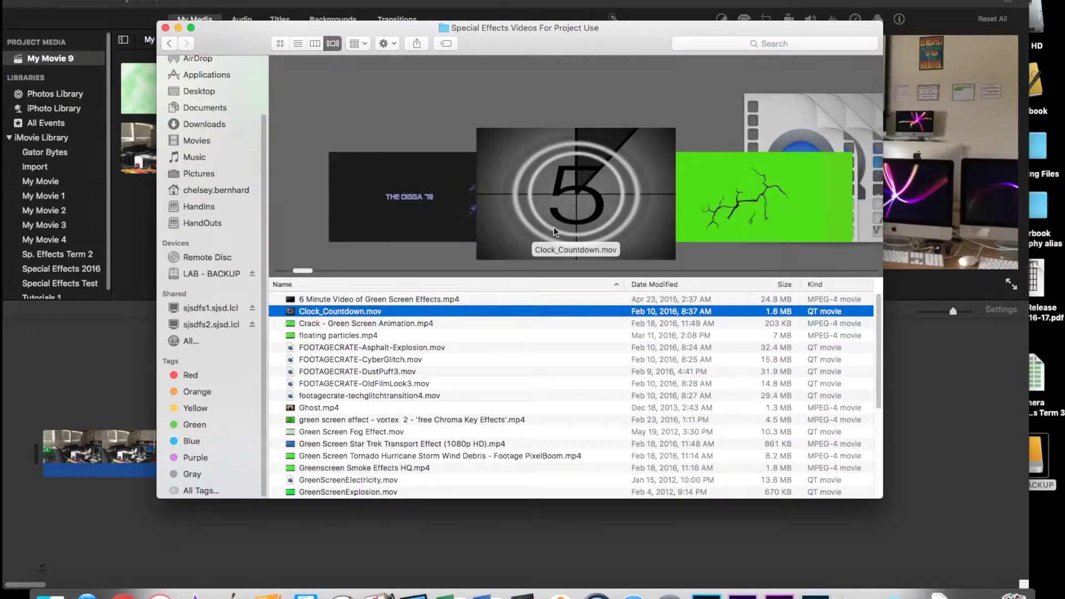
click(328, 323)
click(322, 335)
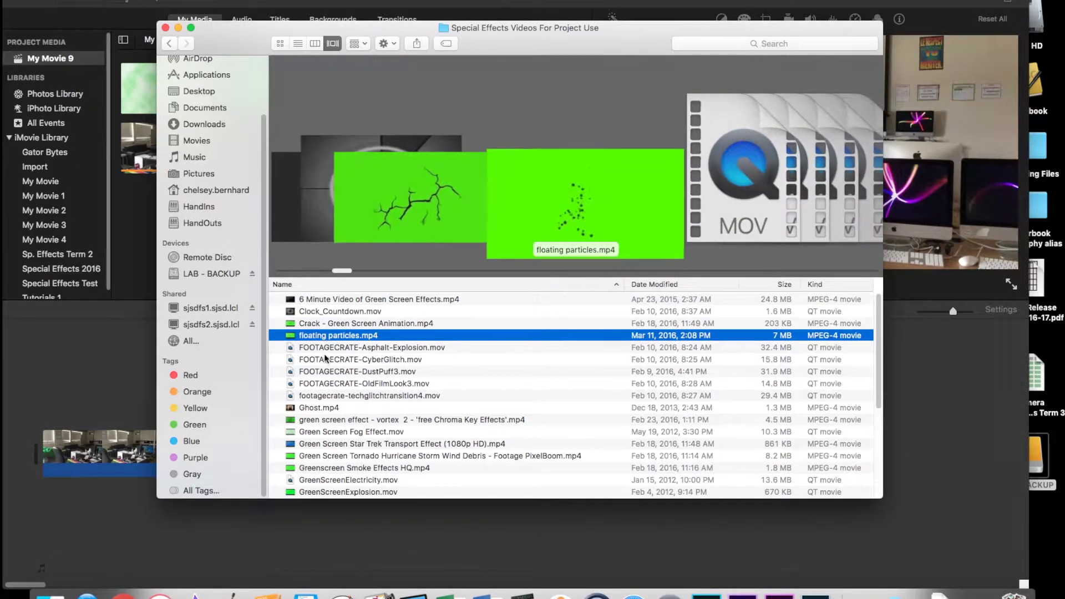
key(Down)
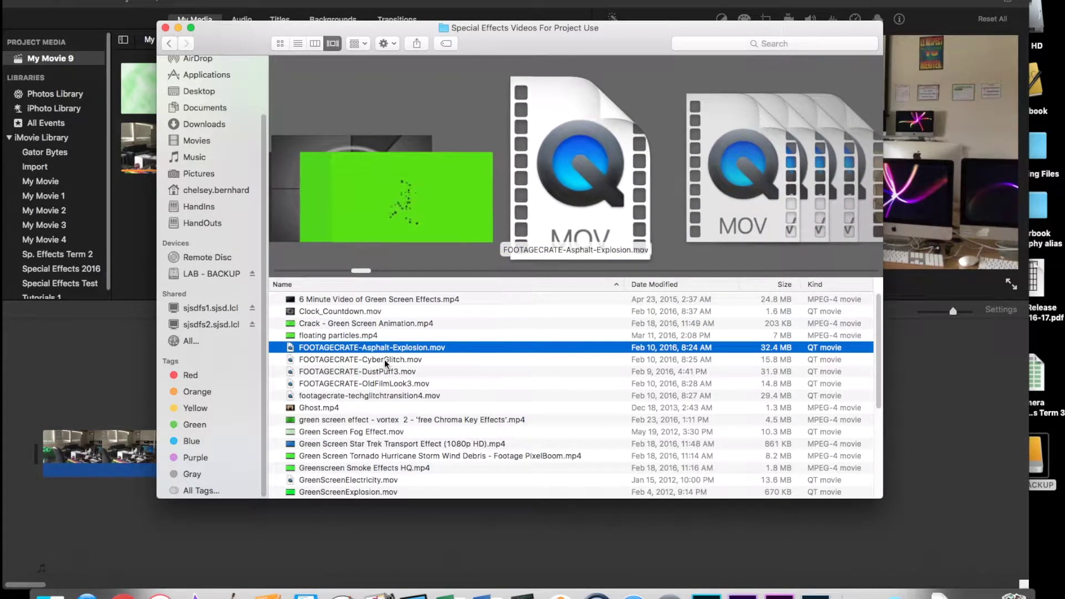
key(Down)
key(Down)
key(Down)
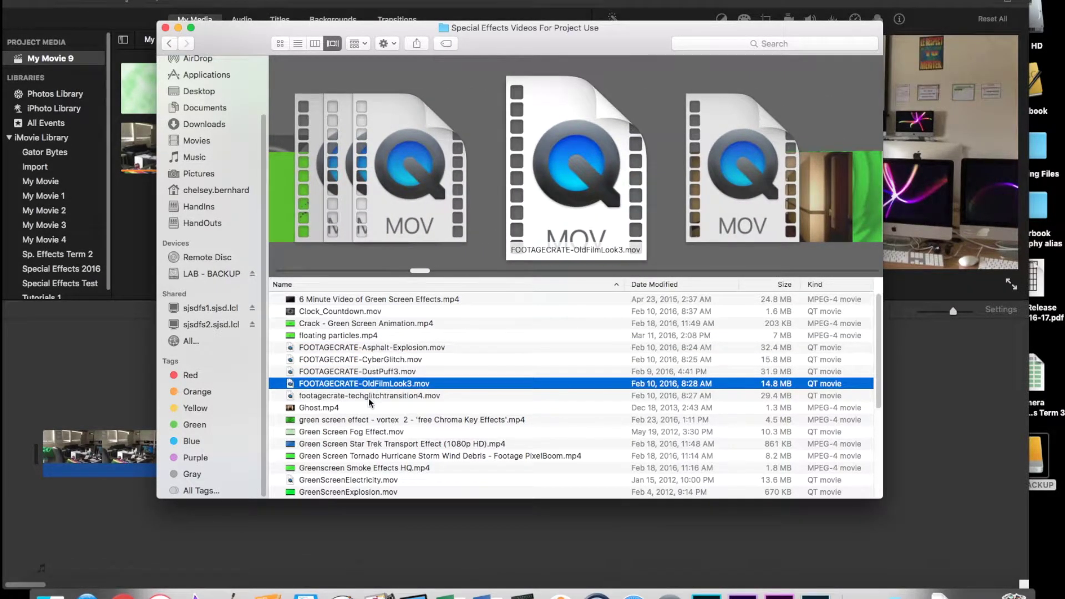
key(Down)
key(Down)
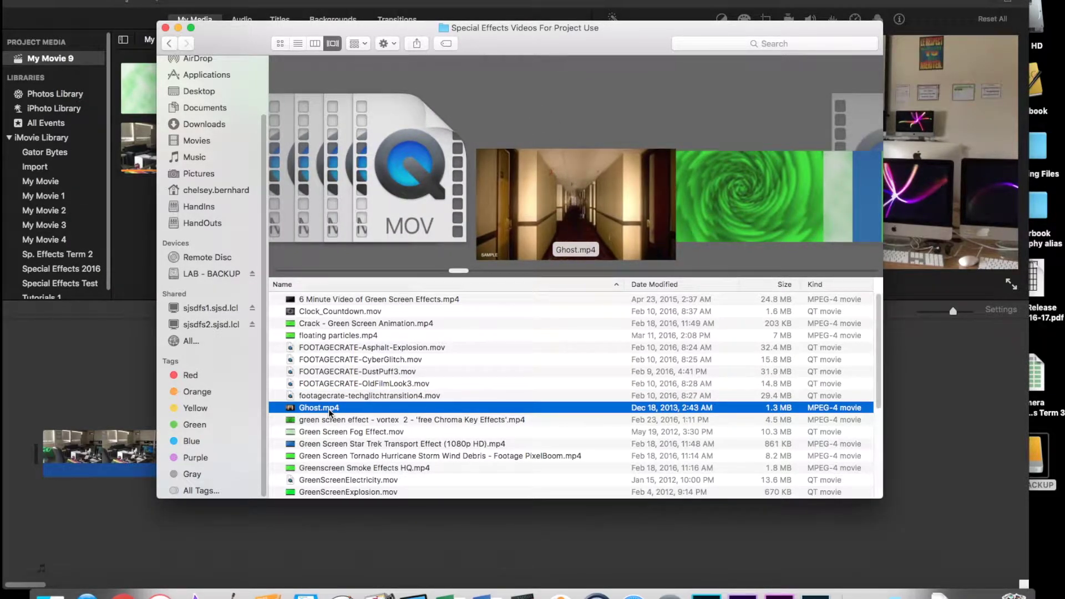
- Preview the green-screen effect videos from the vortex clip through GreenScreenRainEffectThick.mov
click(333, 420)
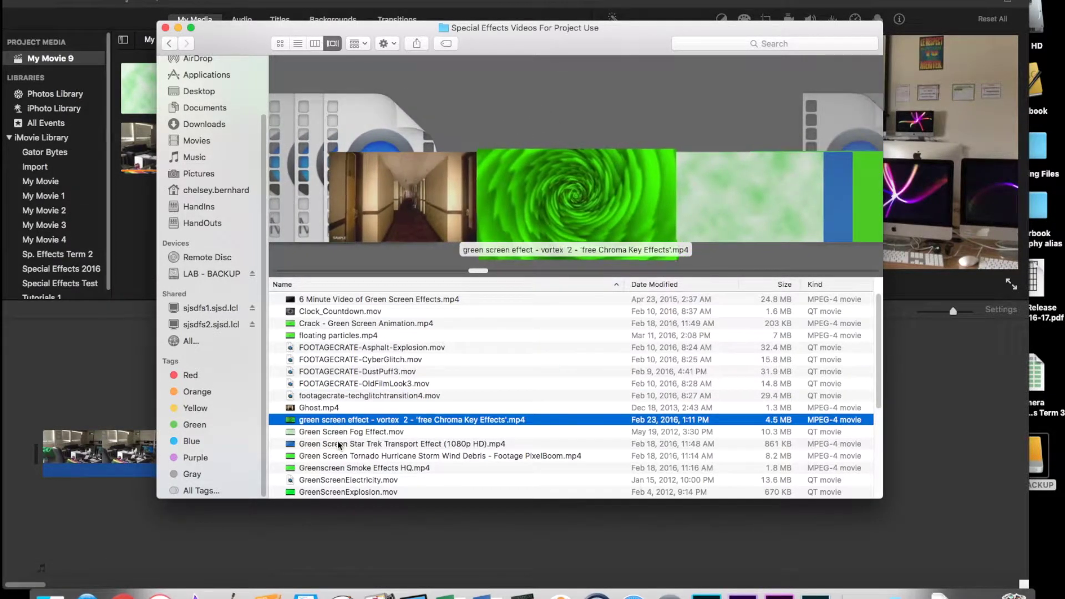
click(334, 433)
click(333, 444)
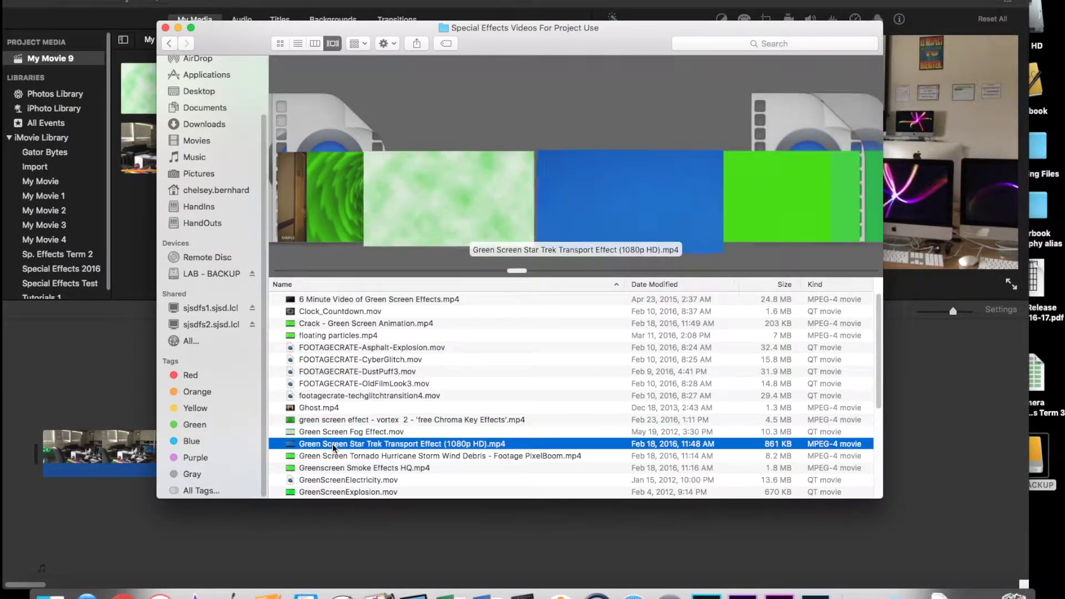
scroll(349, 449, down, 3)
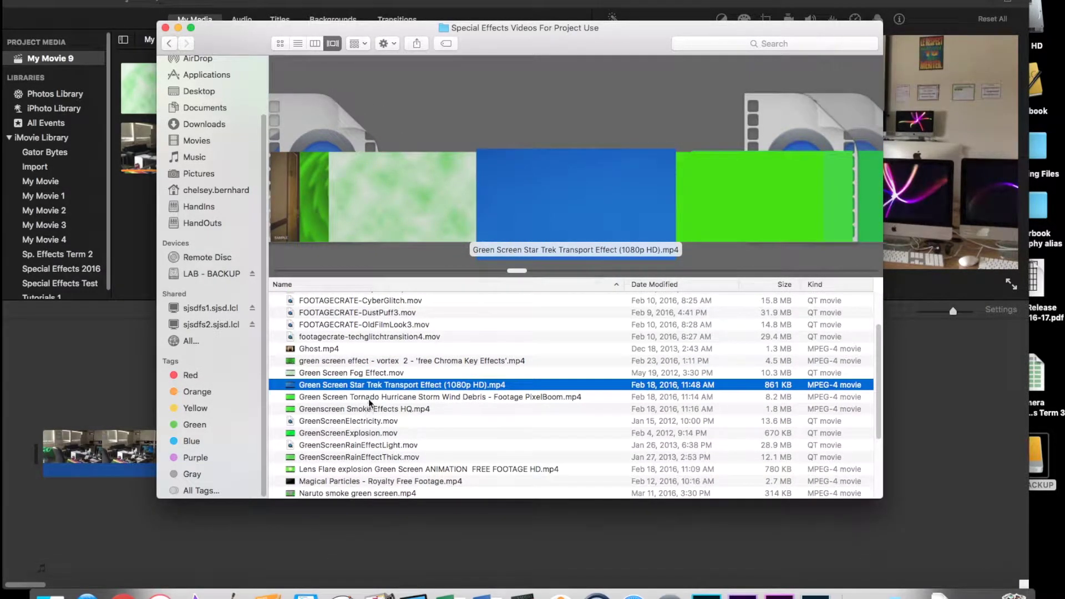
click(369, 397)
click(346, 410)
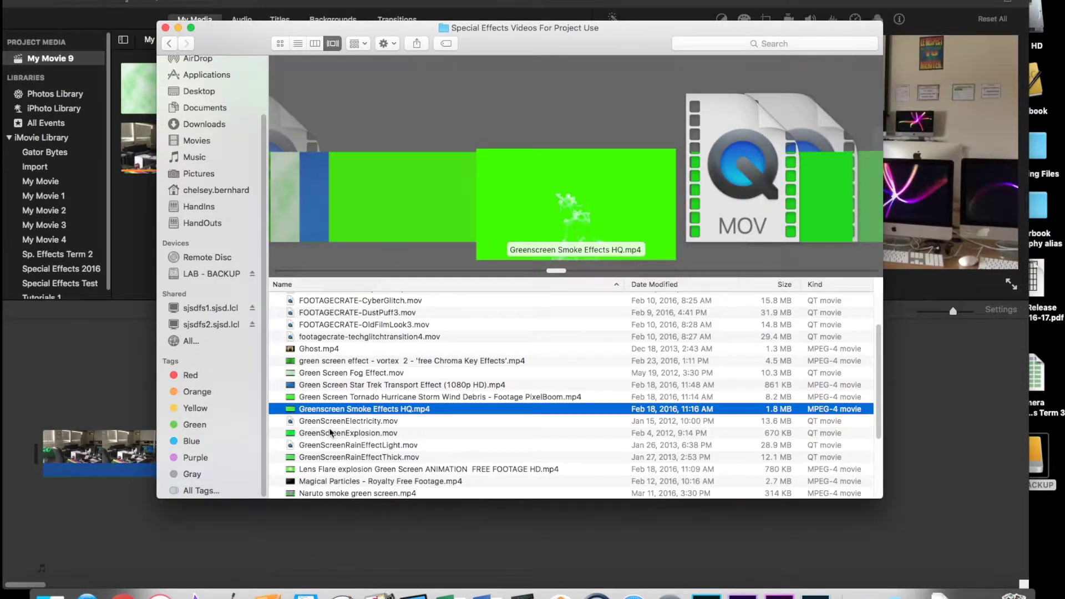
click(329, 422)
click(335, 434)
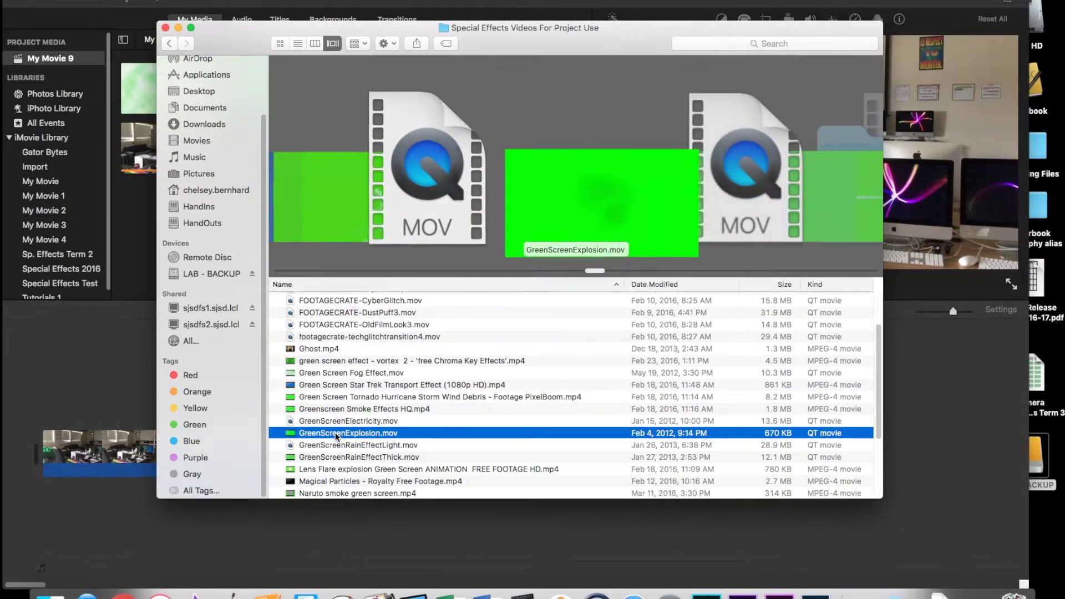
scroll(335, 437, down, 3)
click(350, 382)
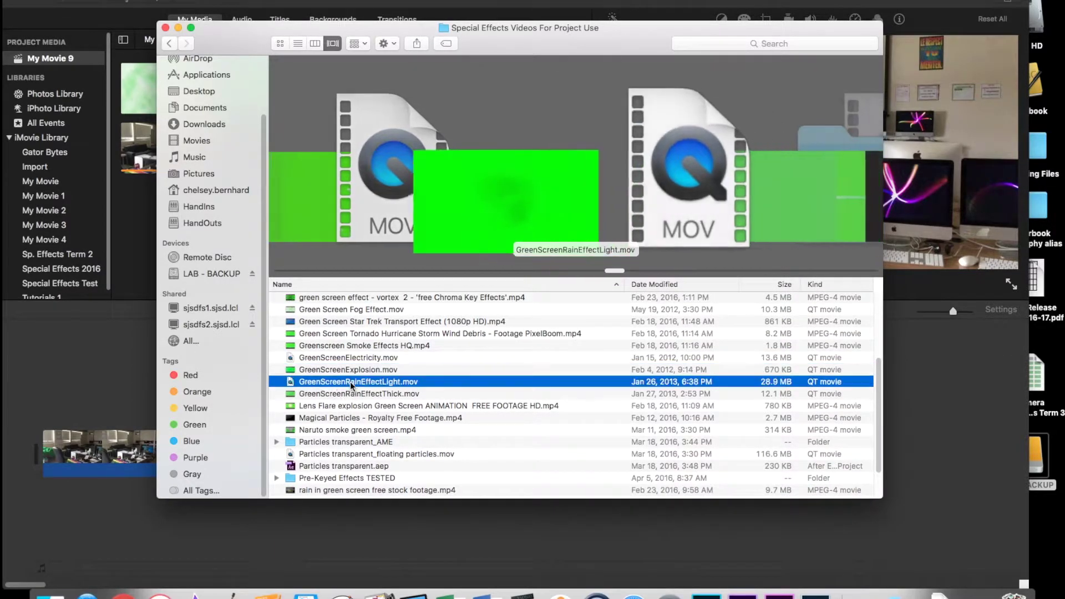
click(349, 394)
- Preview the remaining effect videos from the lens flare explosion through String Particles To Camera, and close the Finder window
scroll(353, 405, down, 1)
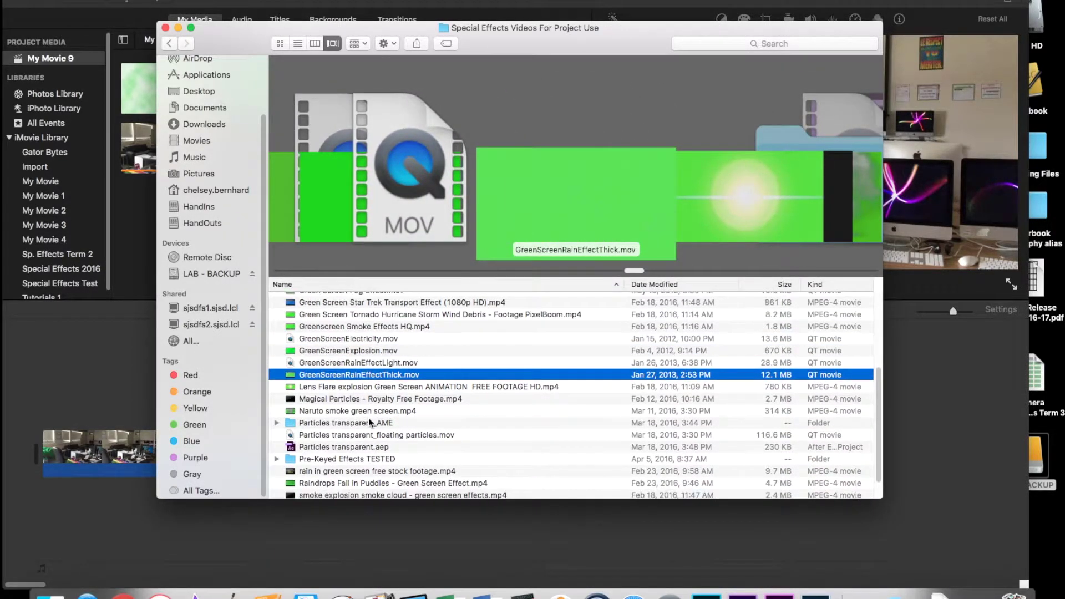
click(345, 387)
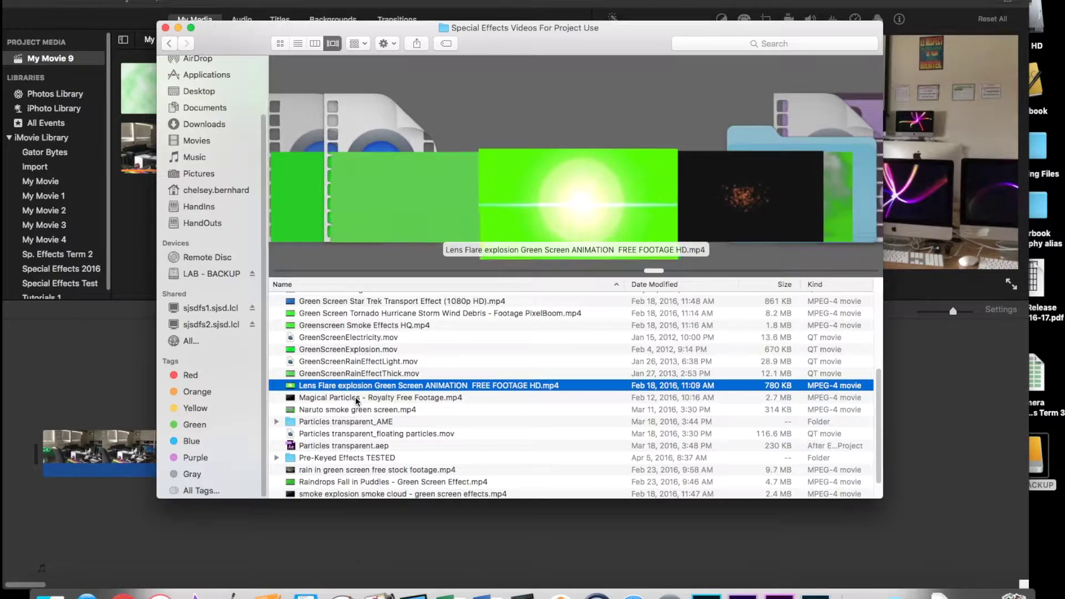
click(355, 397)
click(332, 410)
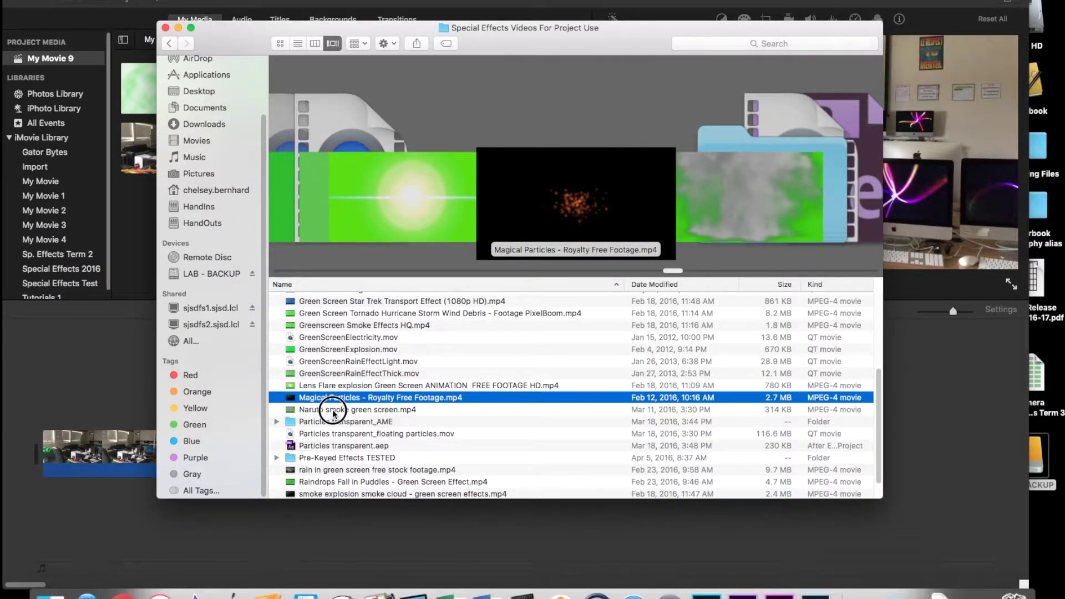
scroll(332, 411, down, 1)
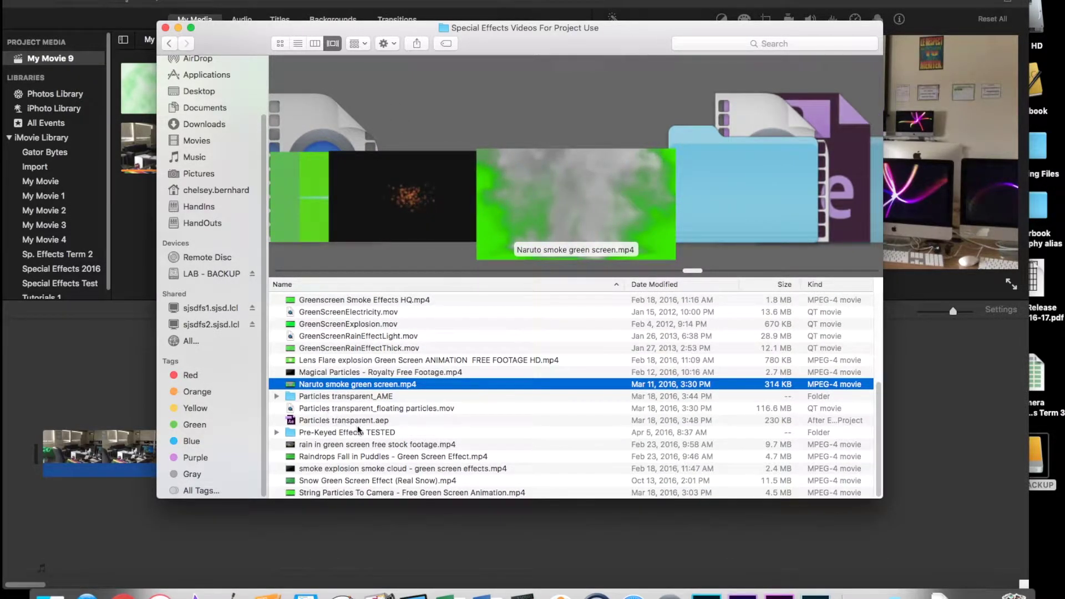
click(326, 445)
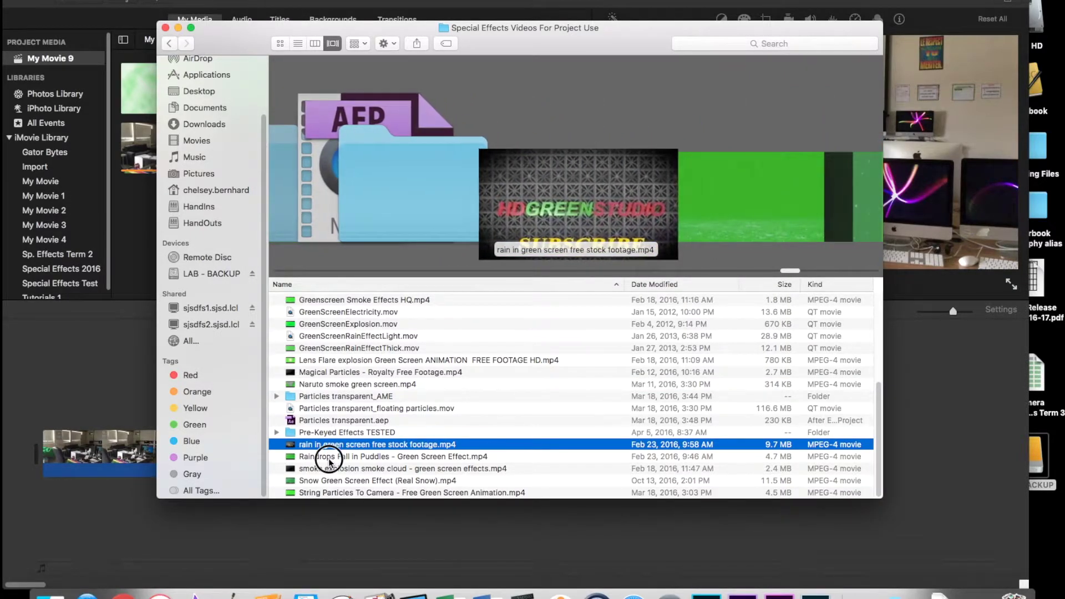
click(328, 457)
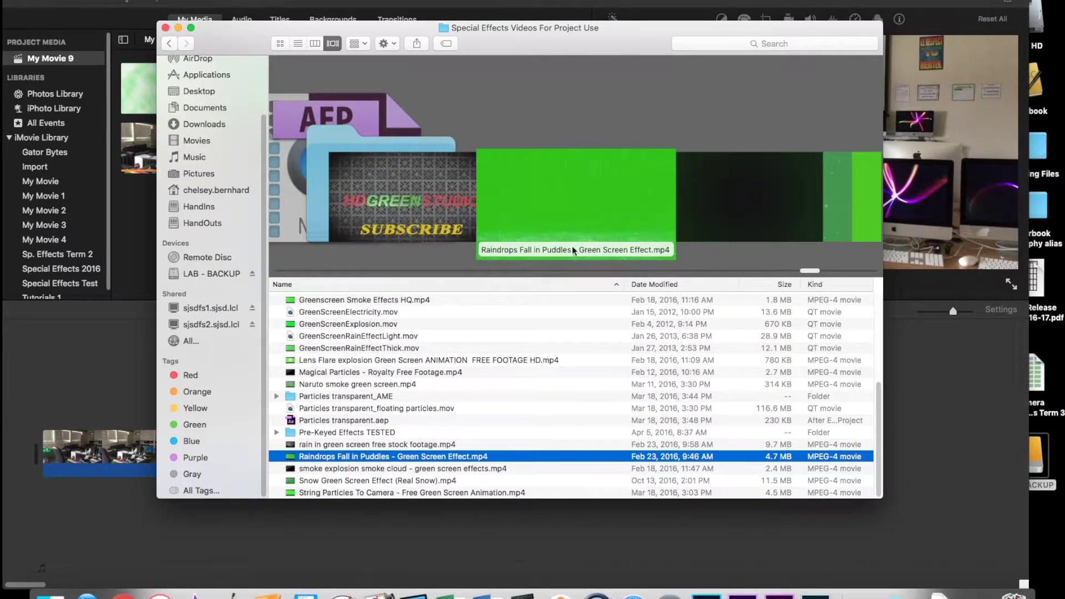
click(331, 481)
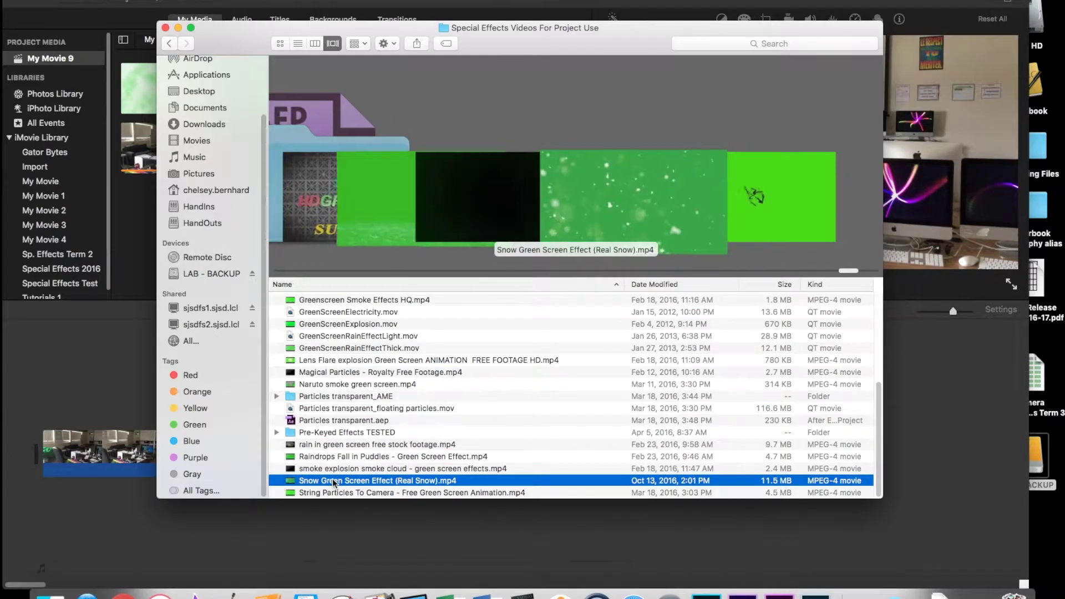
key(Up)
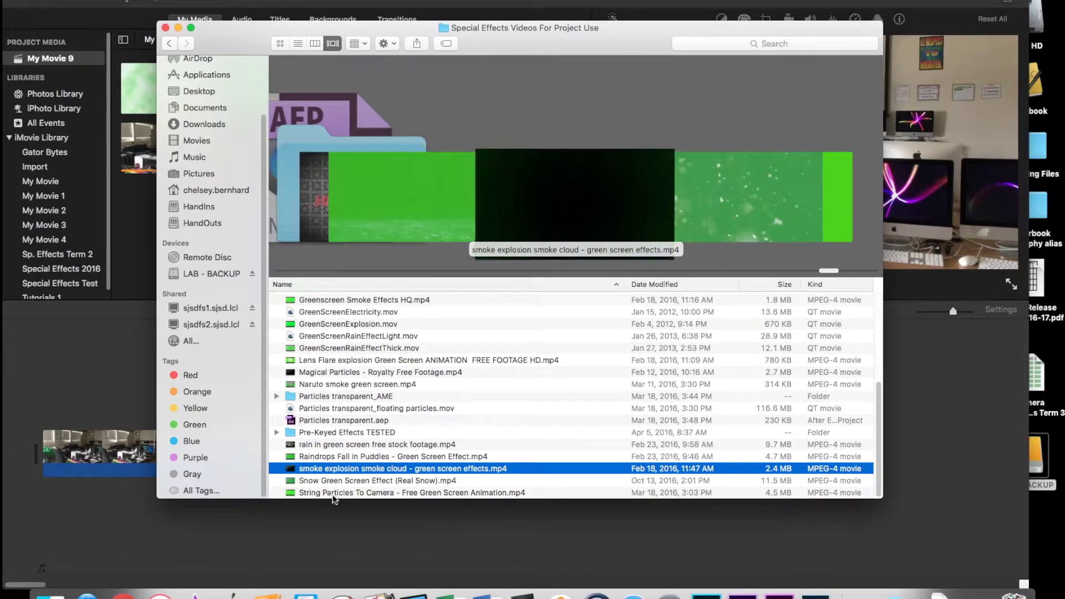
click(373, 493)
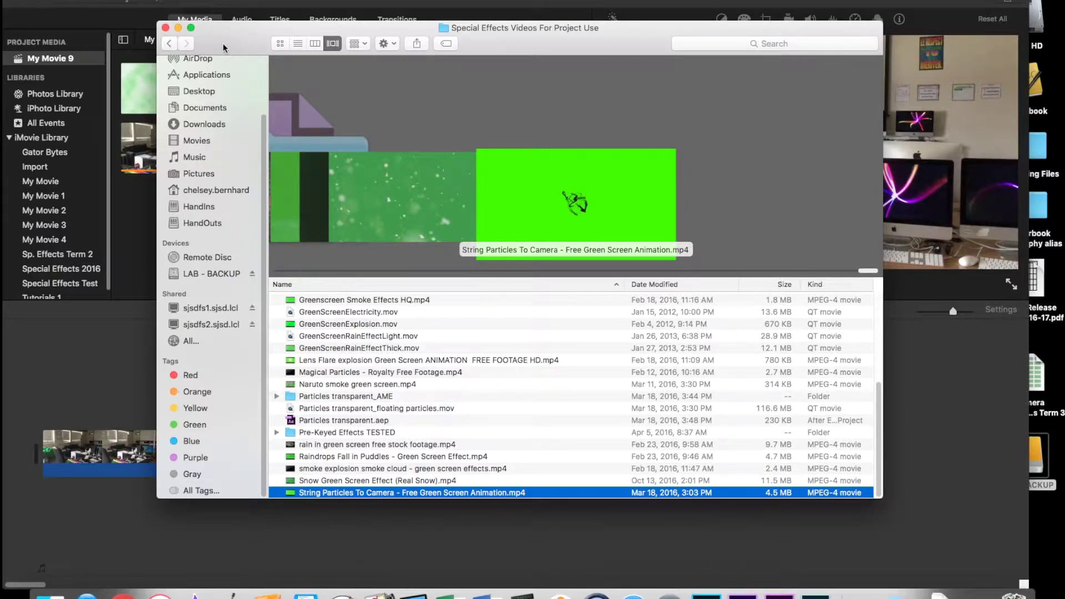
click(166, 29)
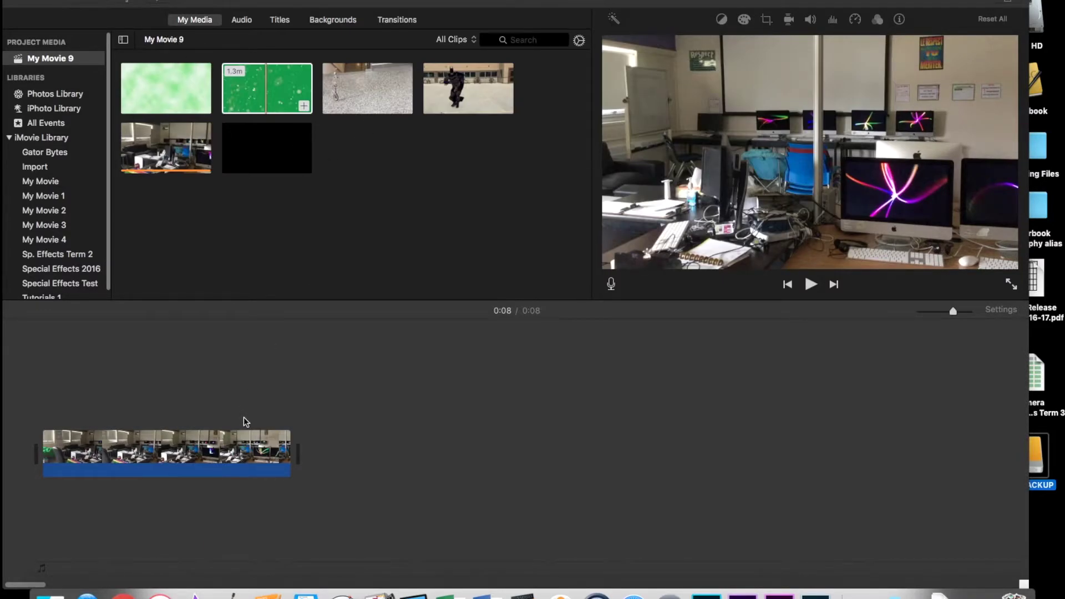
- Delete the office clip from the timeline and preview the 26.3 s skeleton clip in the project media
click(203, 447)
key(Delete)
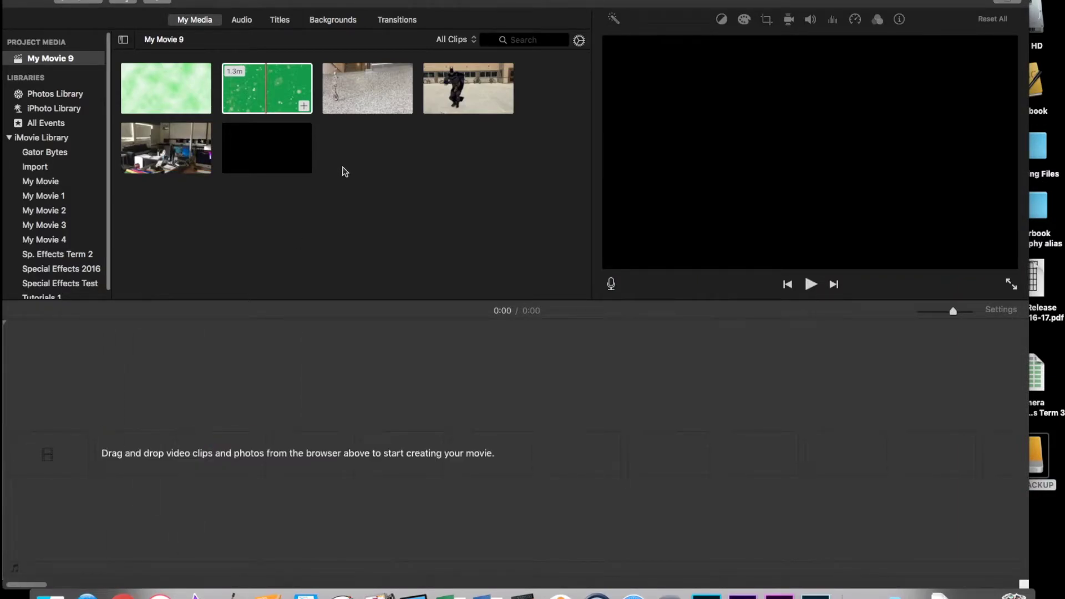
click(391, 101)
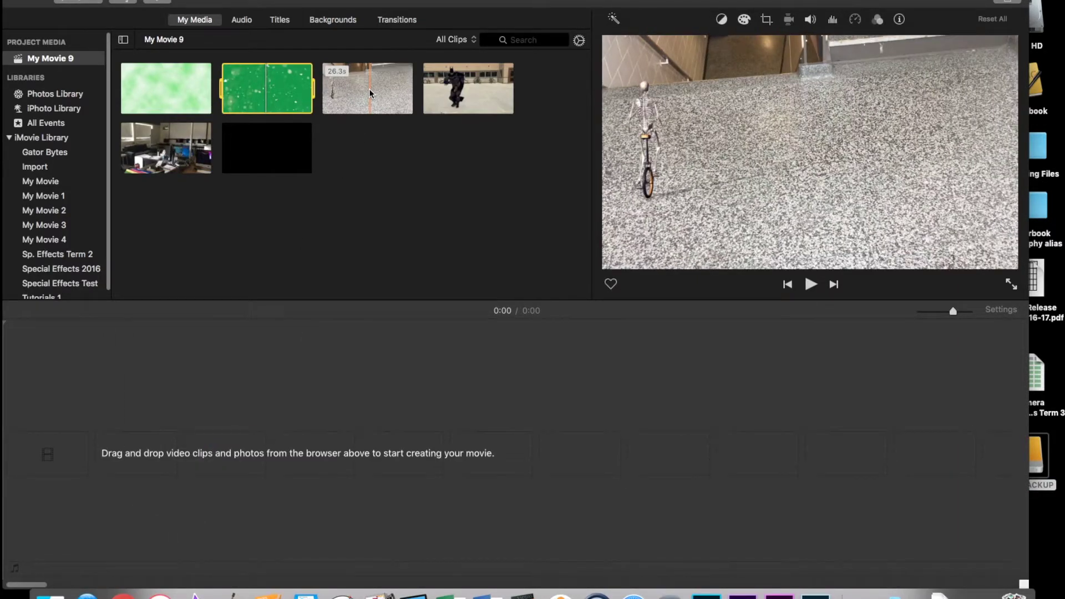
- Place the 26.3 s skeleton clip in the timeline to play it from its start, and delete it from the timeline after viewing
drag(391, 101, 254, 456)
click(41, 380)
key(space)
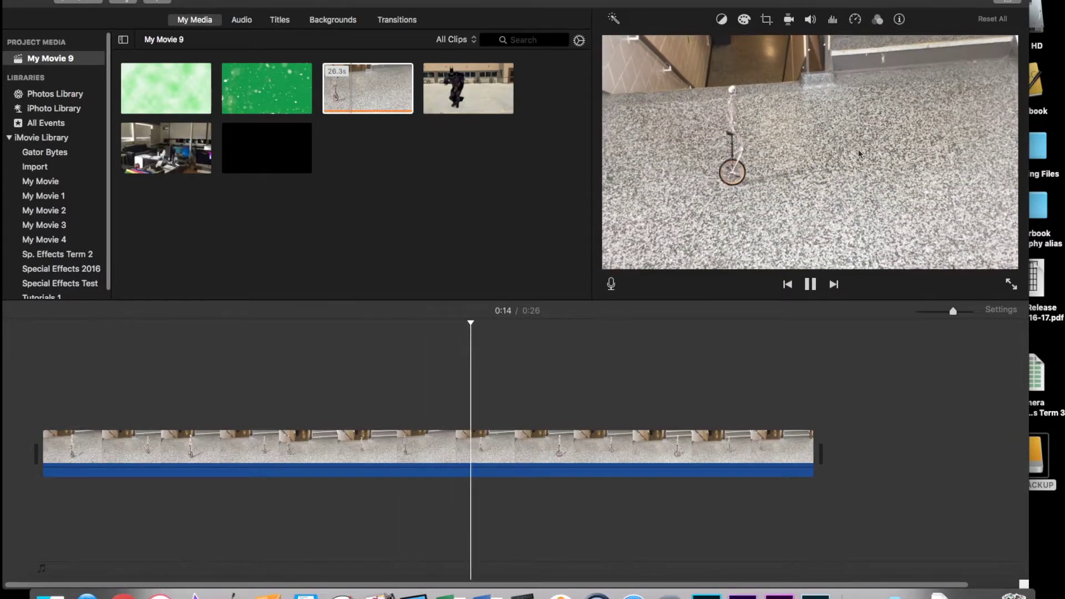
key(space)
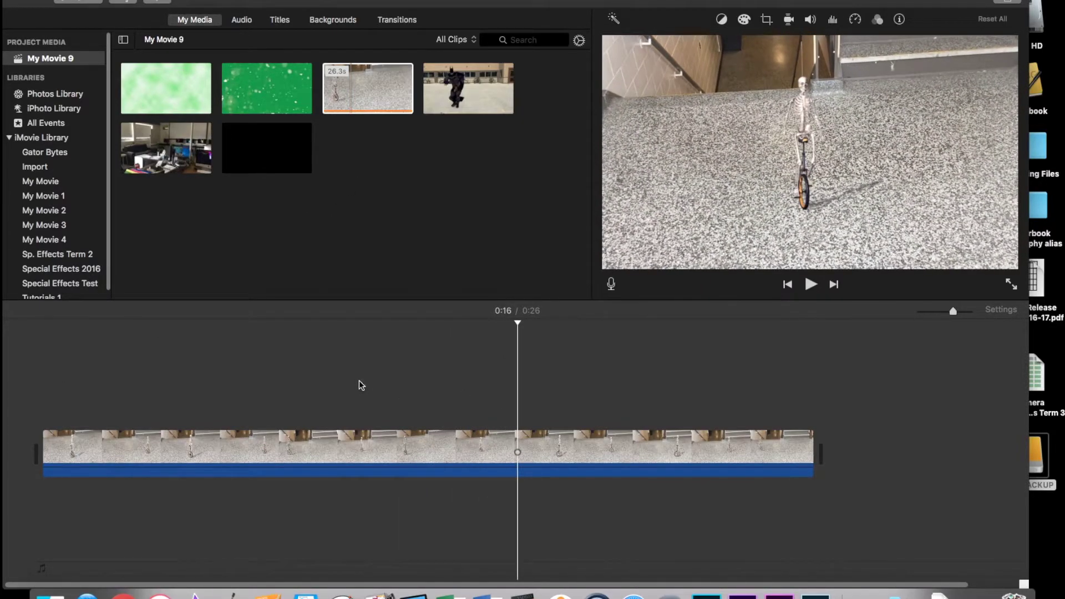
click(419, 438)
key(Delete)
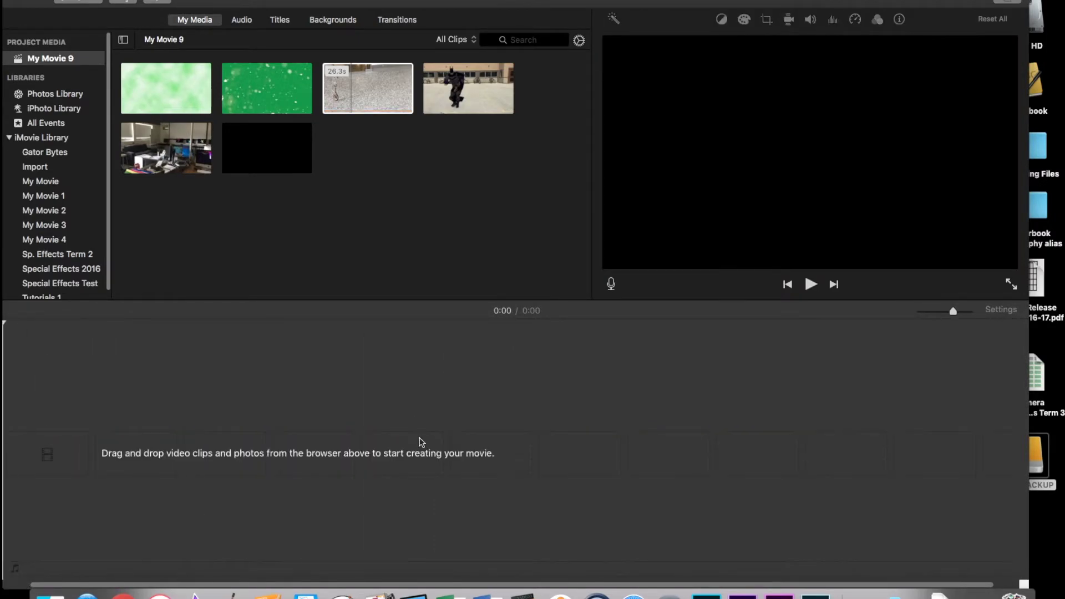
- Place the 43.6 s Batman clip in the timeline to play it from its start, and delete it from the timeline after viewing
drag(464, 80, 243, 422)
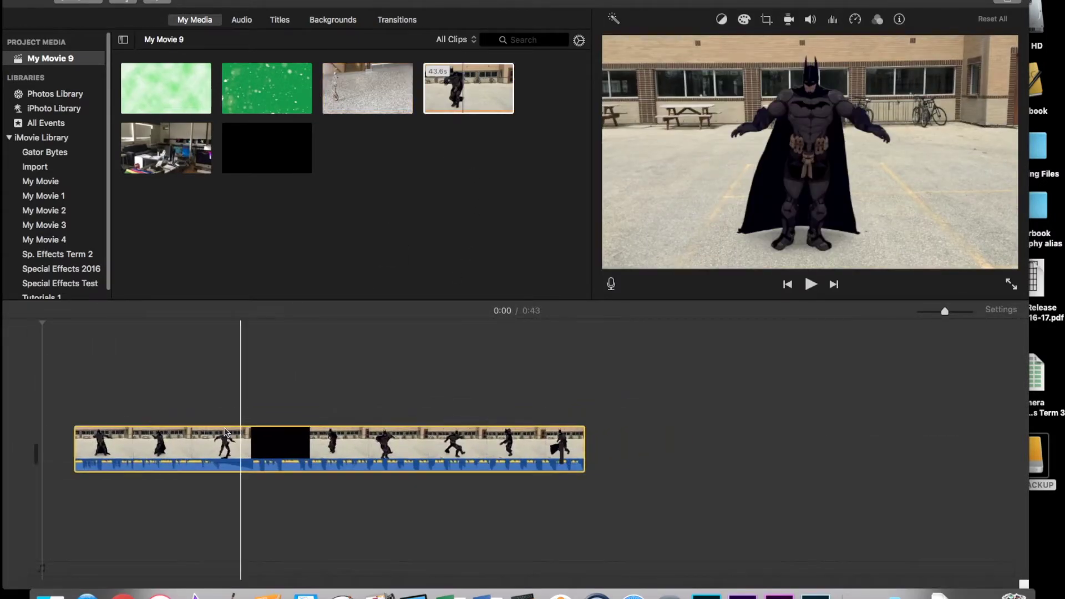
click(39, 389)
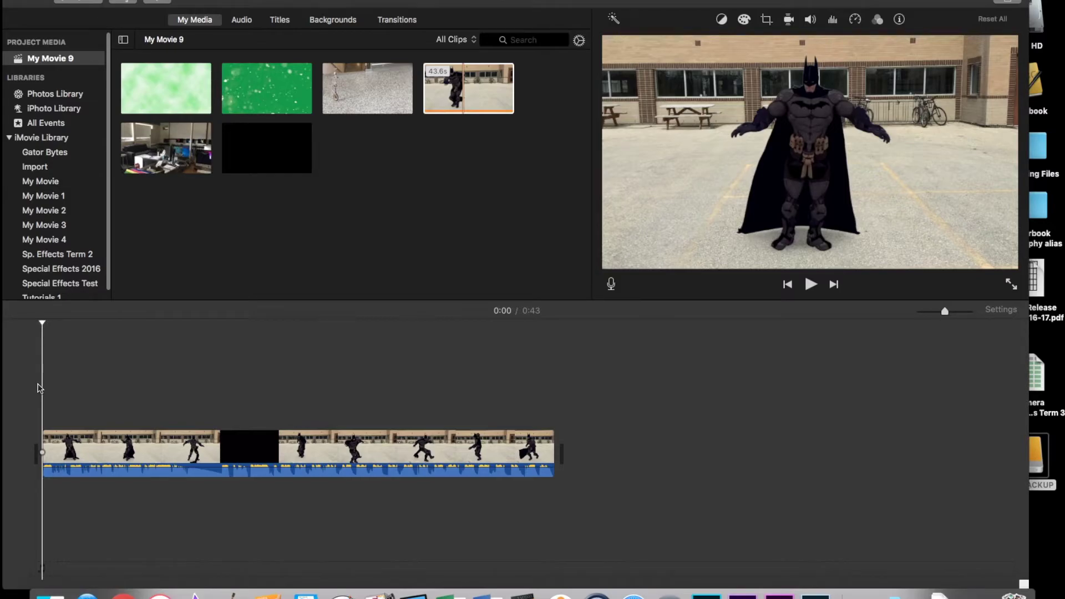
key(space)
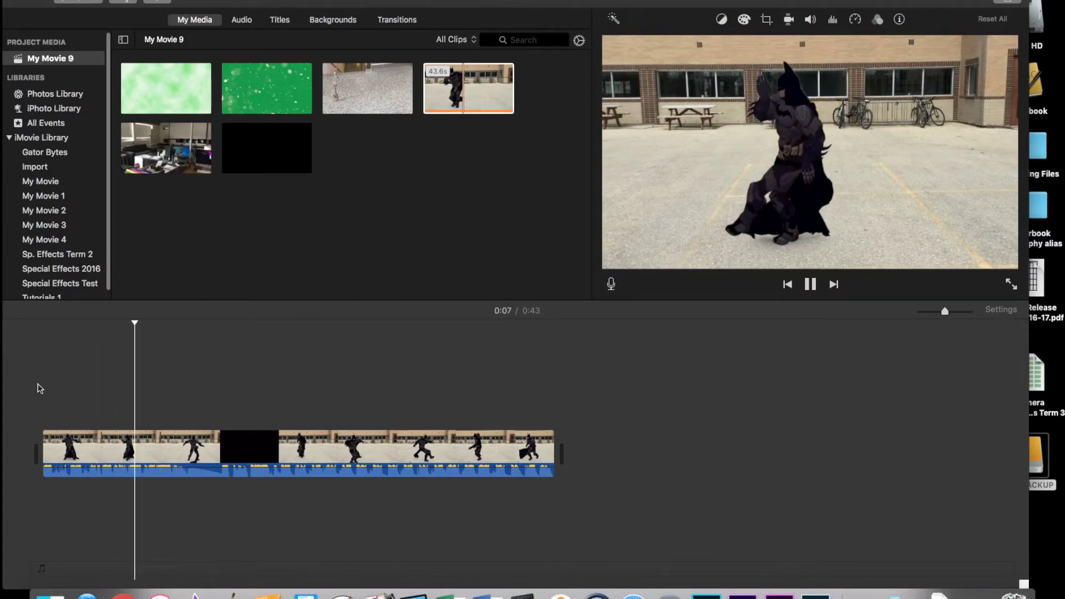
key(space)
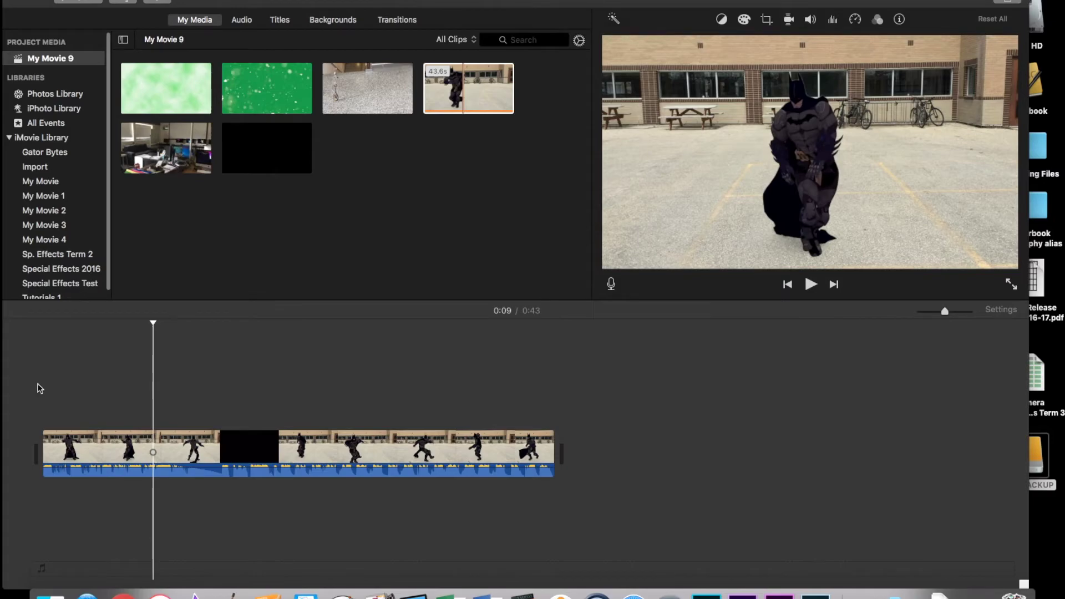
click(298, 437)
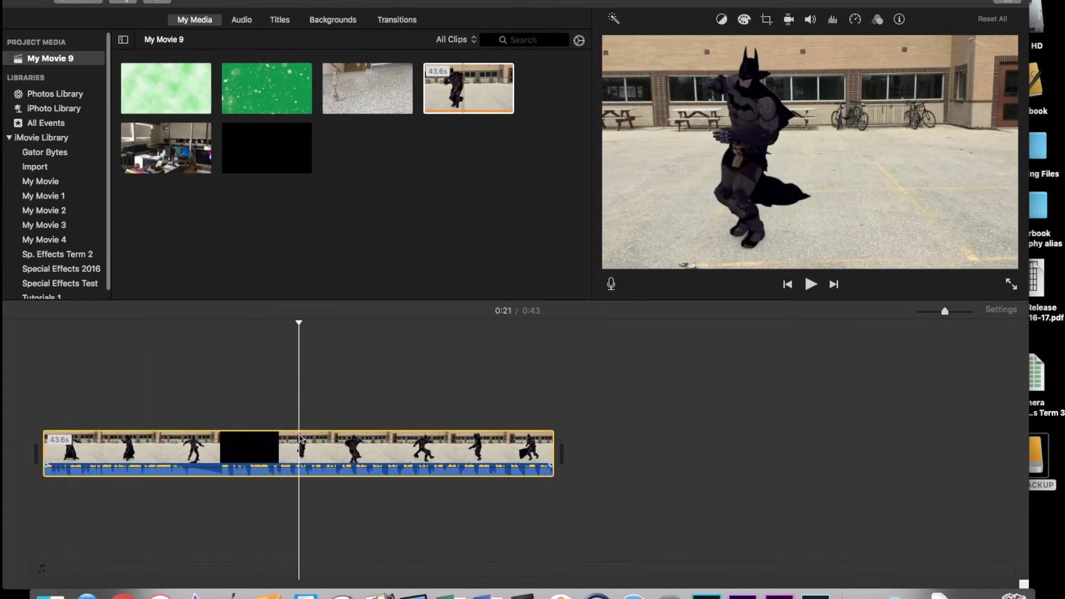
key(Delete)
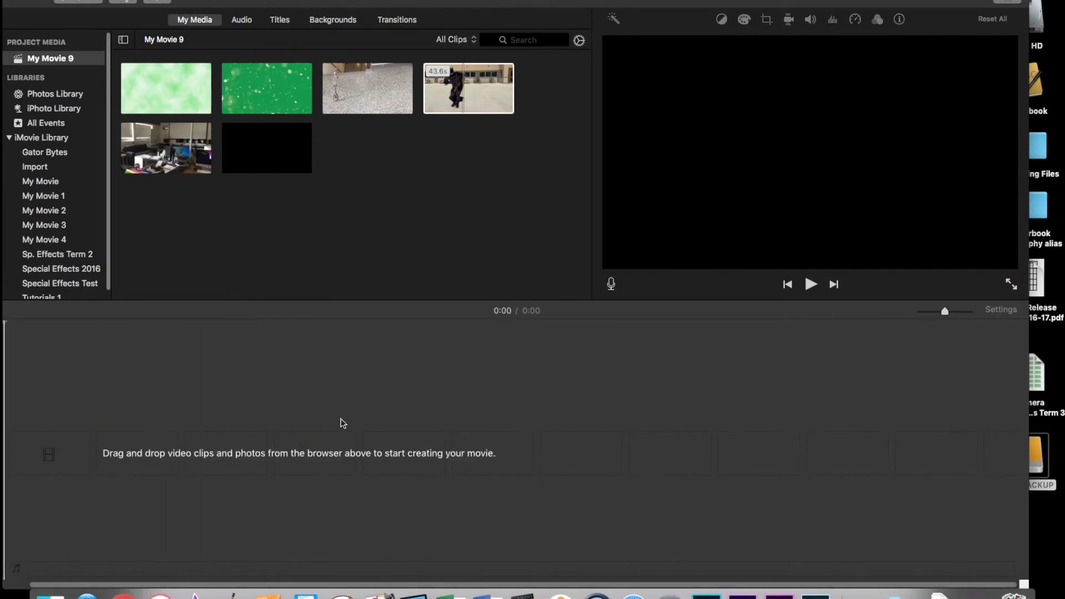